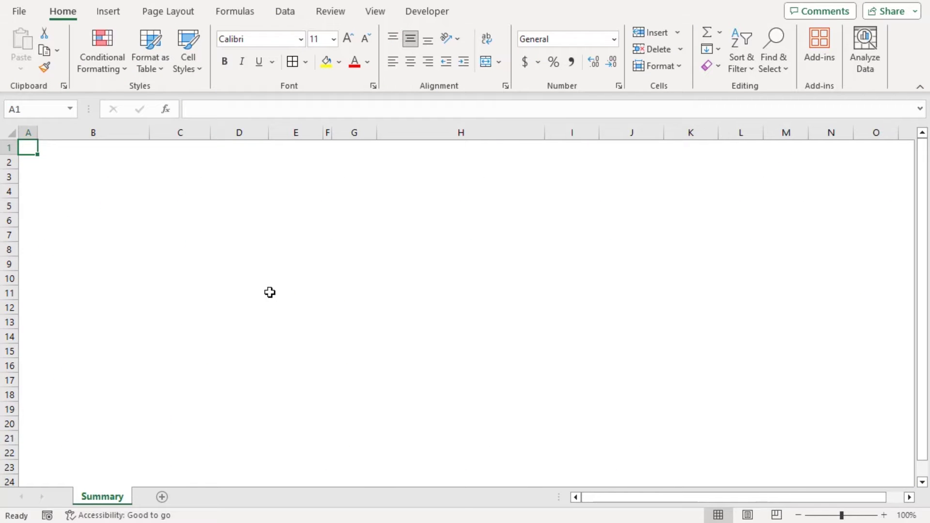
- Draw a Horizontal Scroll shape over roughly B2 to D5 on the Summary sheet
click(107, 13)
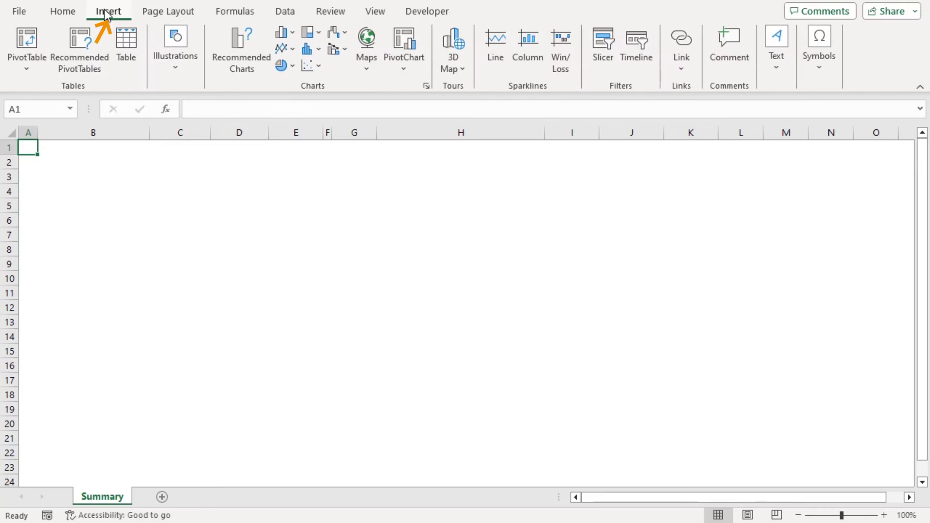
click(182, 68)
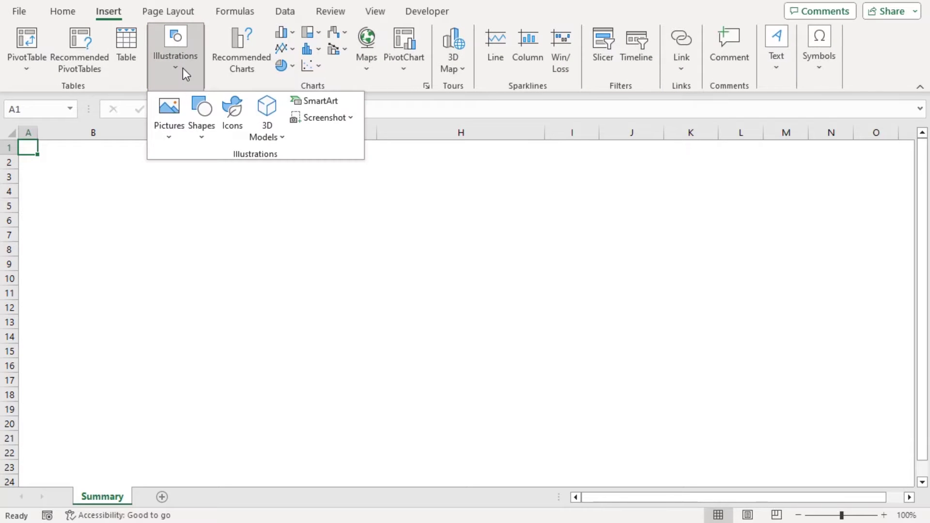
click(202, 138)
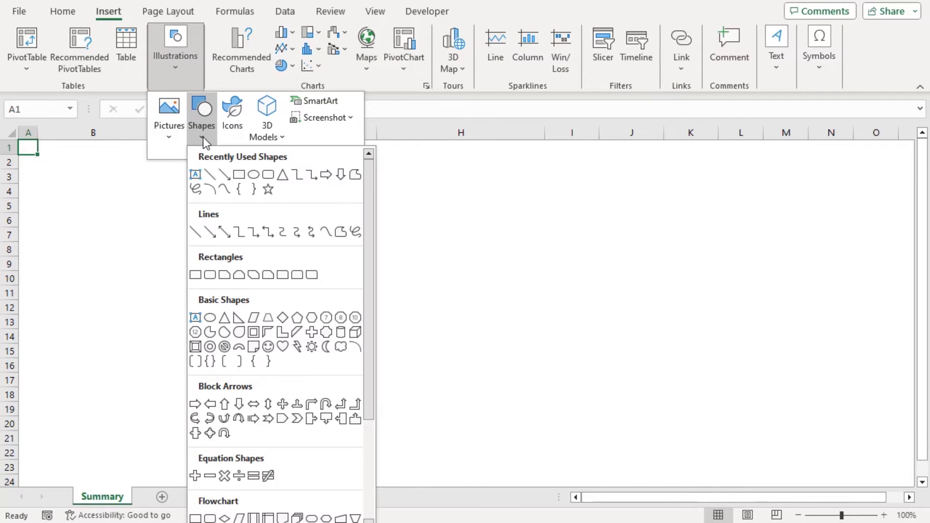
scroll(284, 310, down, 3)
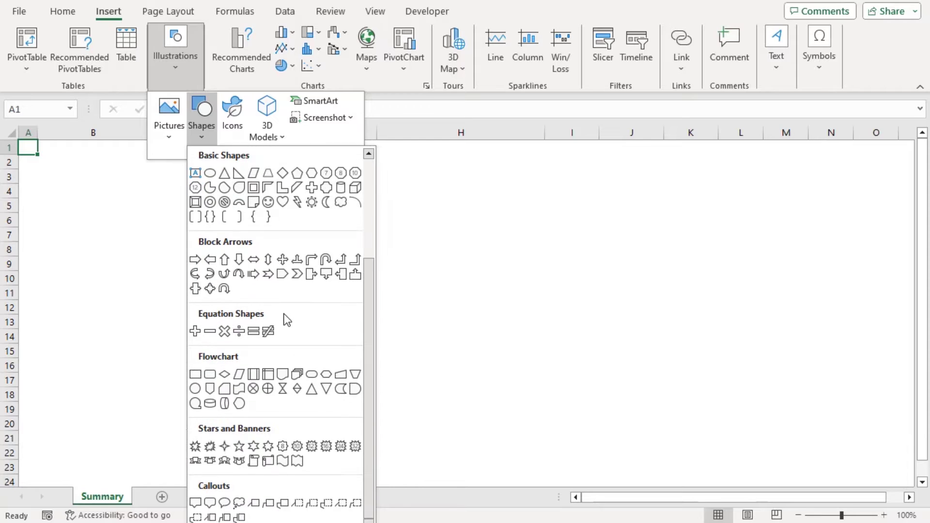
click(267, 463)
drag(50, 166, 234, 213)
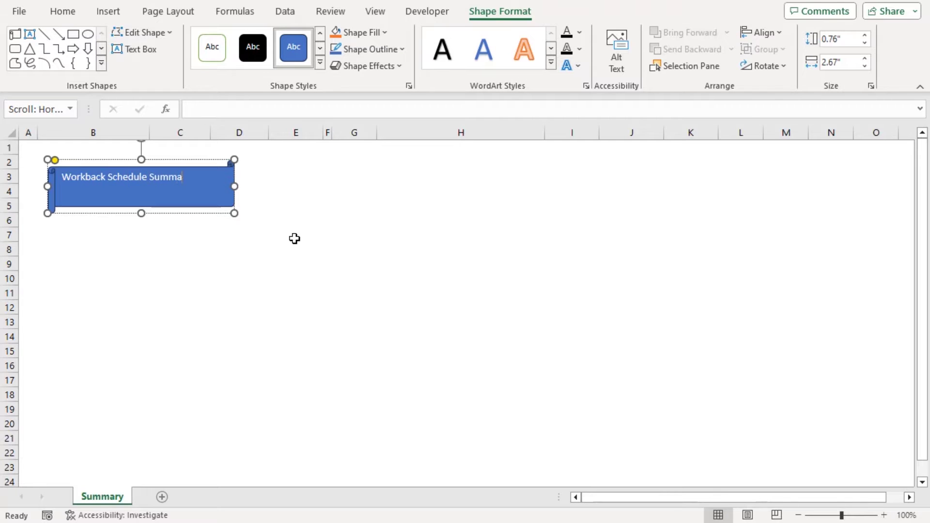
- Finish the 'Workback Schedule Summary' title and give the banner a light-blue style with no outline
text(ry)
click(320, 63)
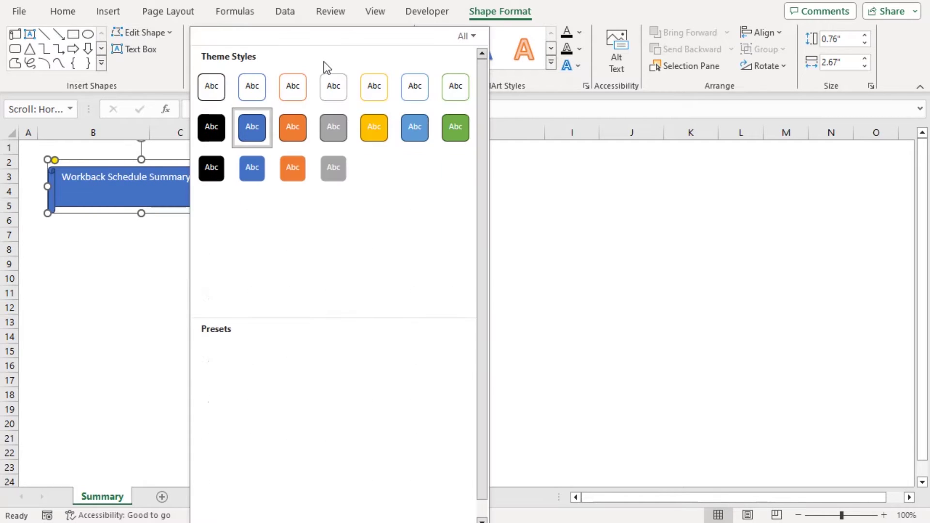
click(414, 208)
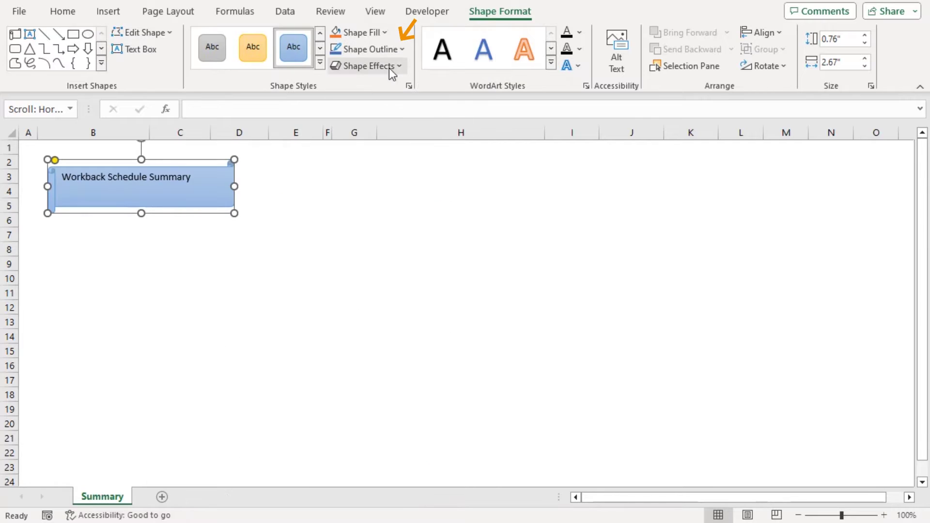
click(388, 49)
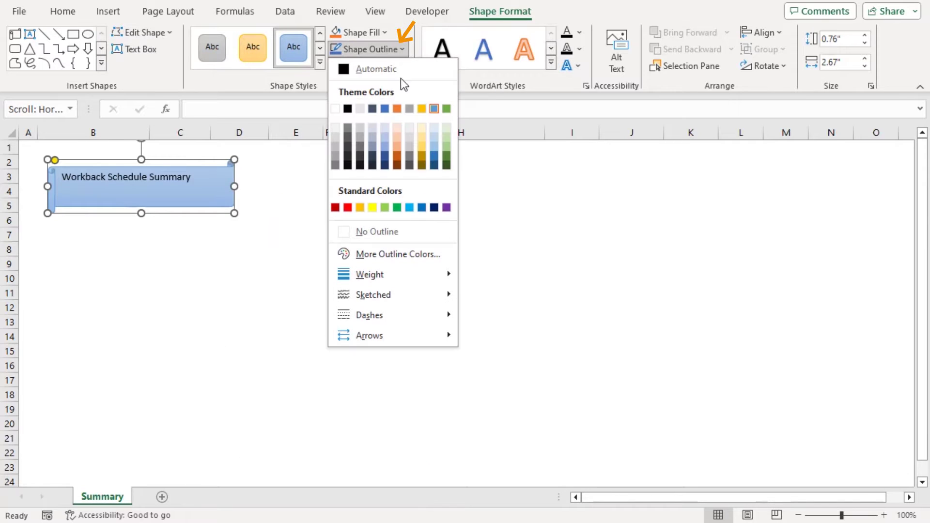
click(391, 233)
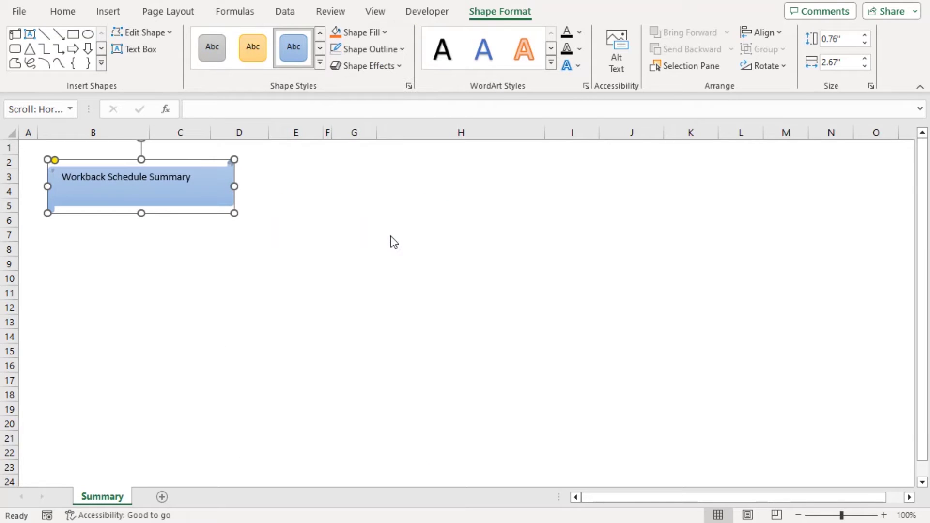
- Make the whole banner title bold at 14 points
click(190, 179)
key(ctrl+a)
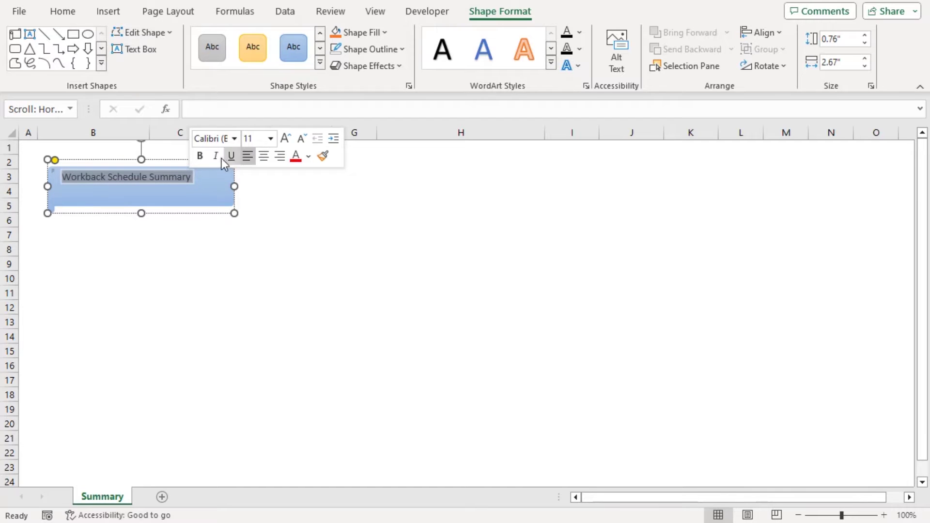
click(200, 156)
click(270, 139)
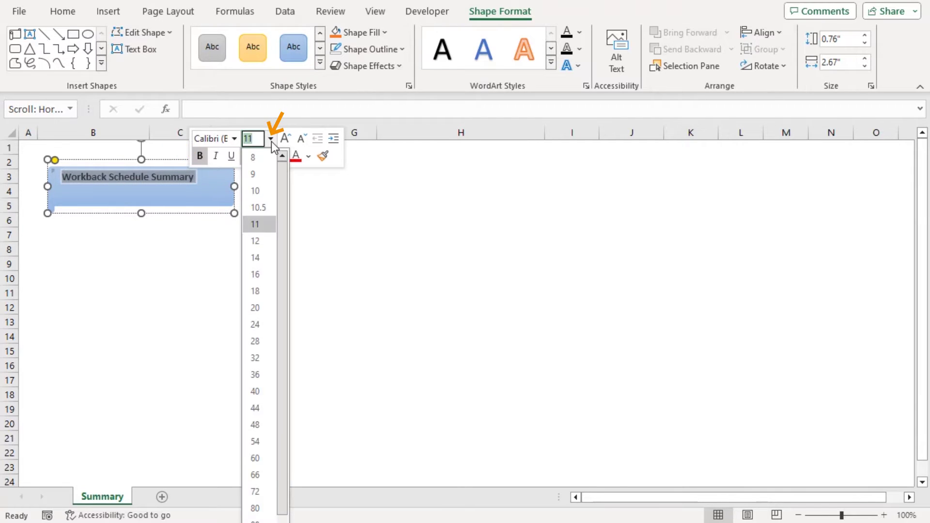
click(261, 260)
- Widen and shorten the banner, centre its title, and move it up to rows 1–3
drag(234, 186, 248, 182)
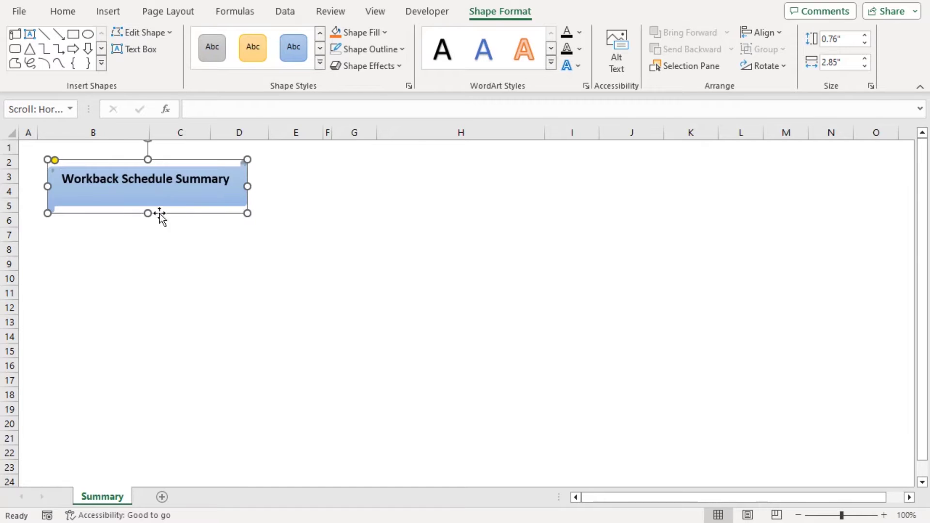
drag(147, 213, 148, 203)
click(278, 163)
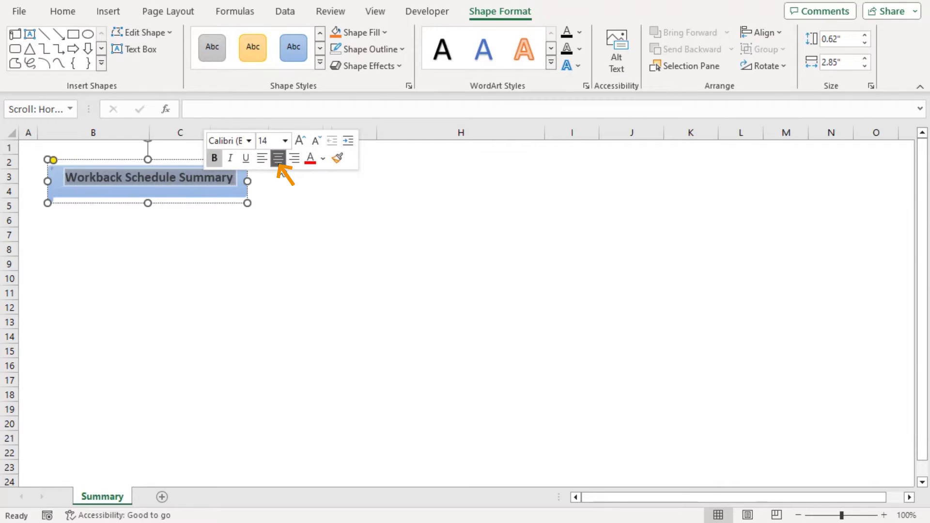
click(227, 262)
click(187, 187)
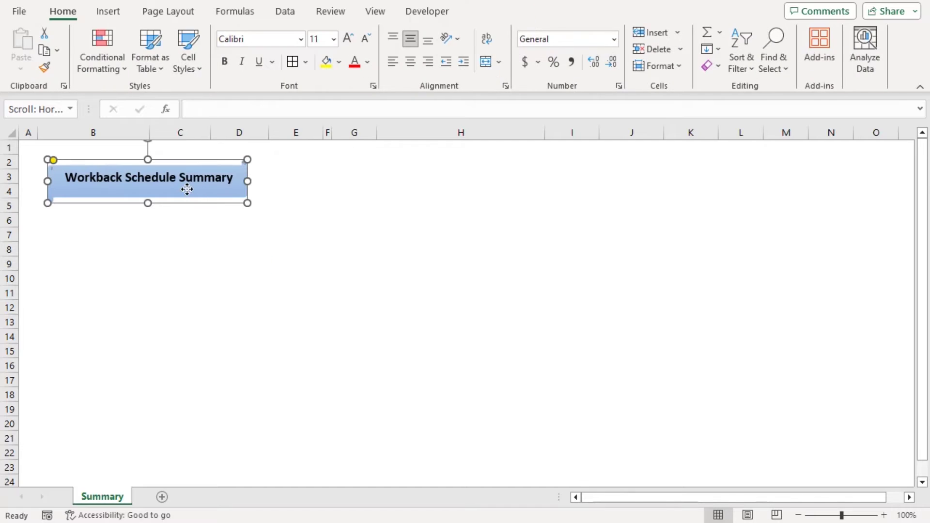
drag(191, 193, 196, 166)
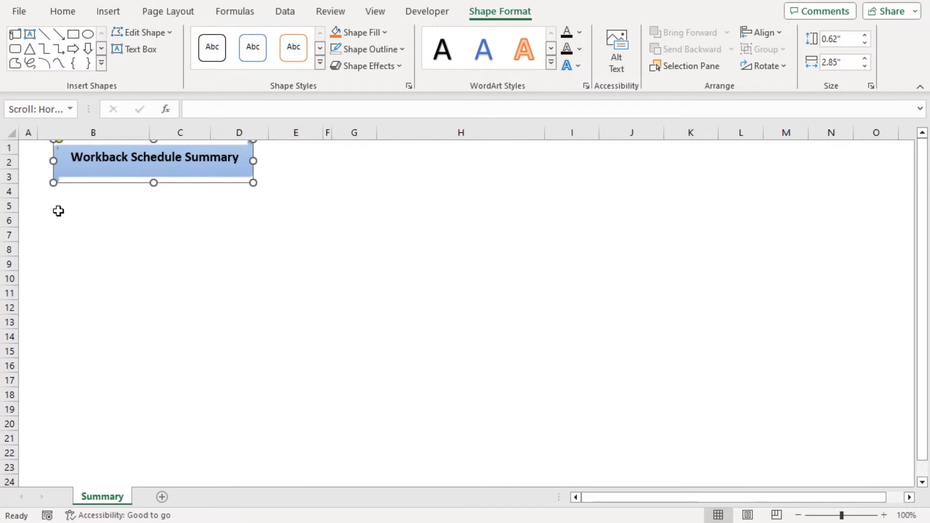
- Enter headings Project Name, Start Date, End Date and Duration in B4:E4
click(63, 195)
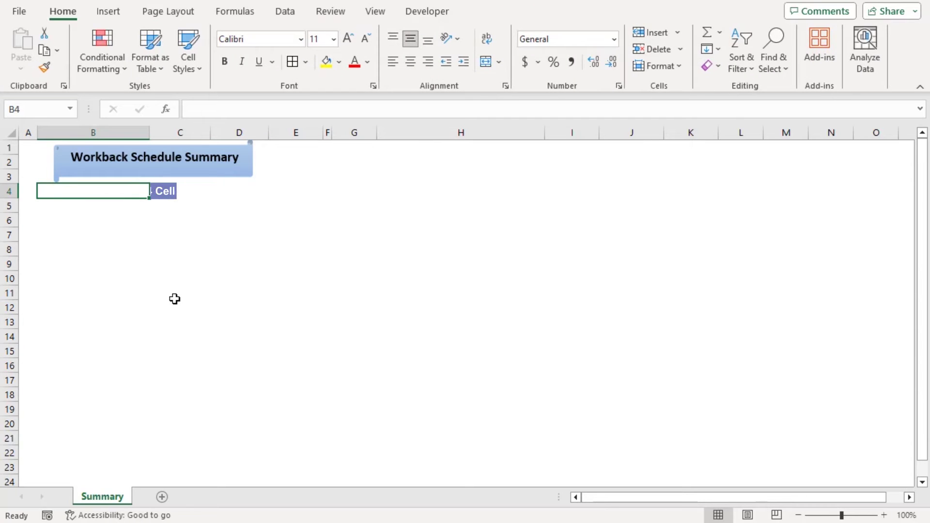
text(Project Name)
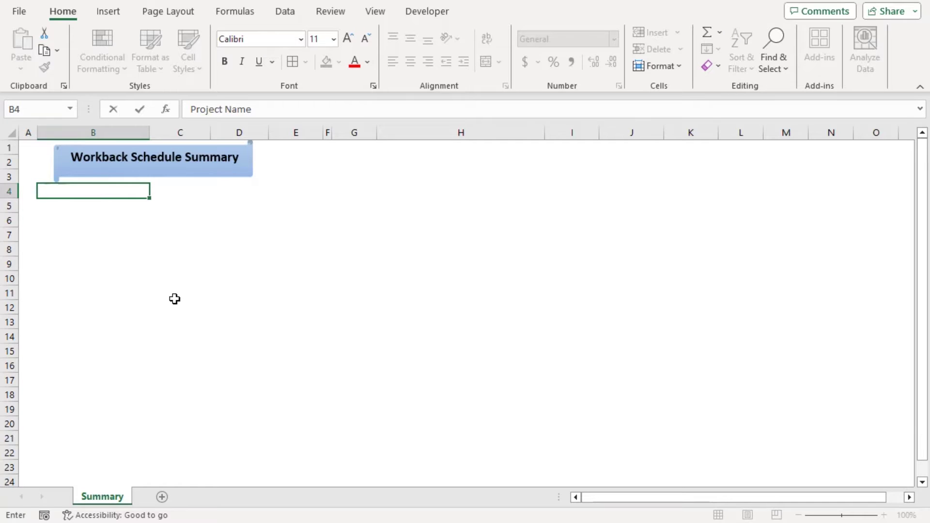
key(Tab)
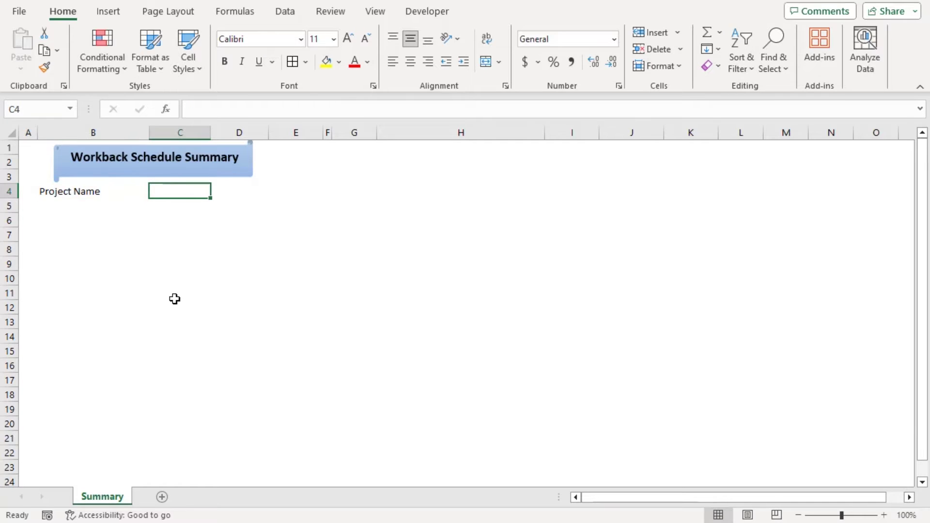
text(Start Date)
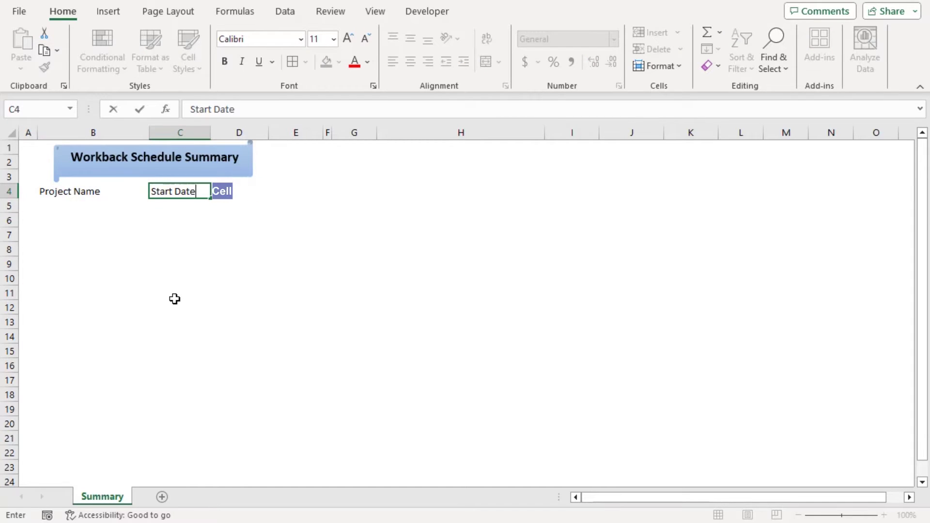
key(Tab)
text(End Date)
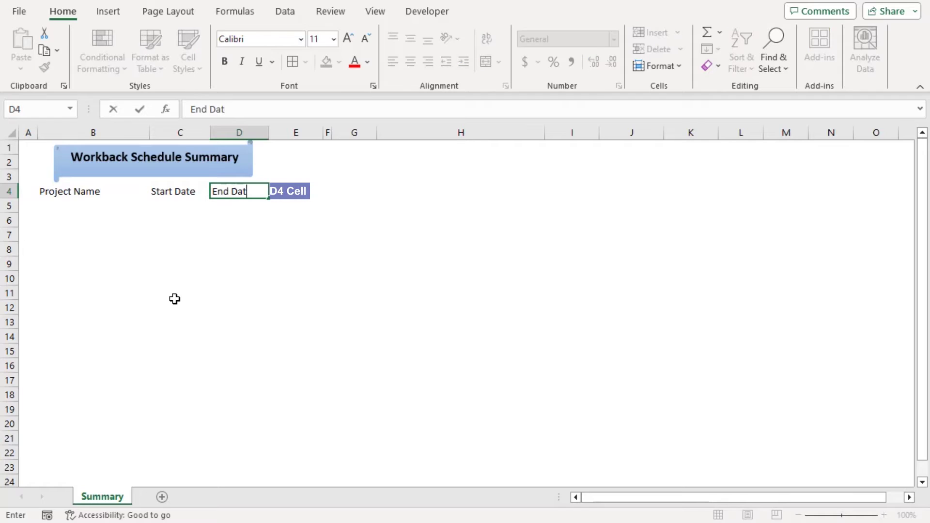
key(Tab)
text(Durat)
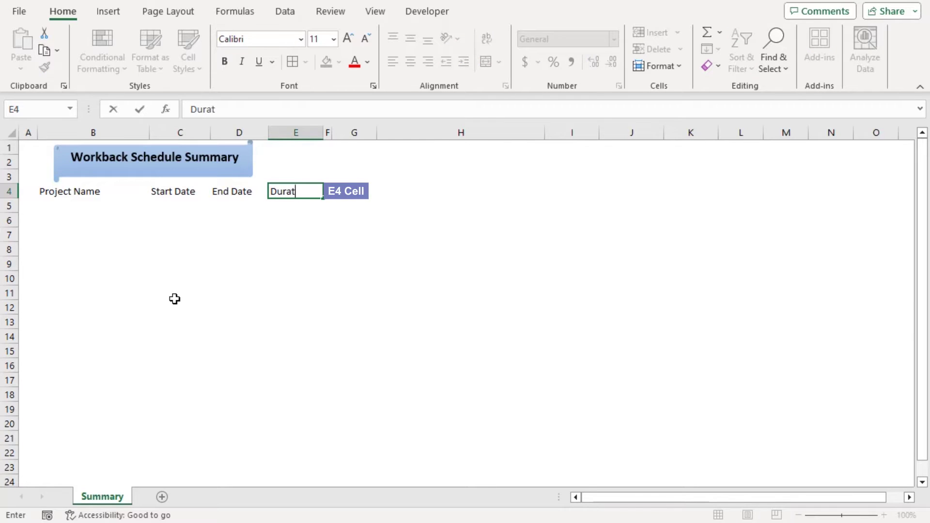
text(ion)
key(Return)
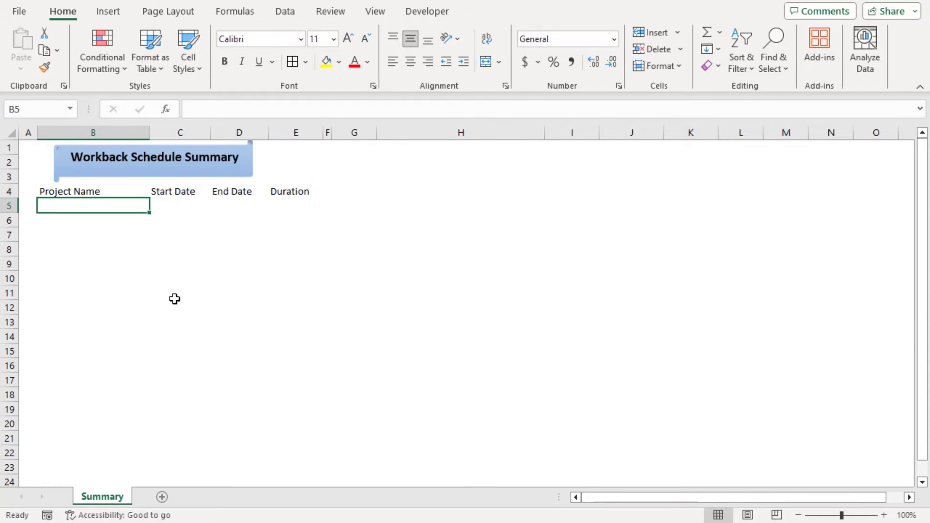
- Enter task table headings Job No., Description, Duration, Start Date and End Date in G4:K4
click(368, 194)
text(J)
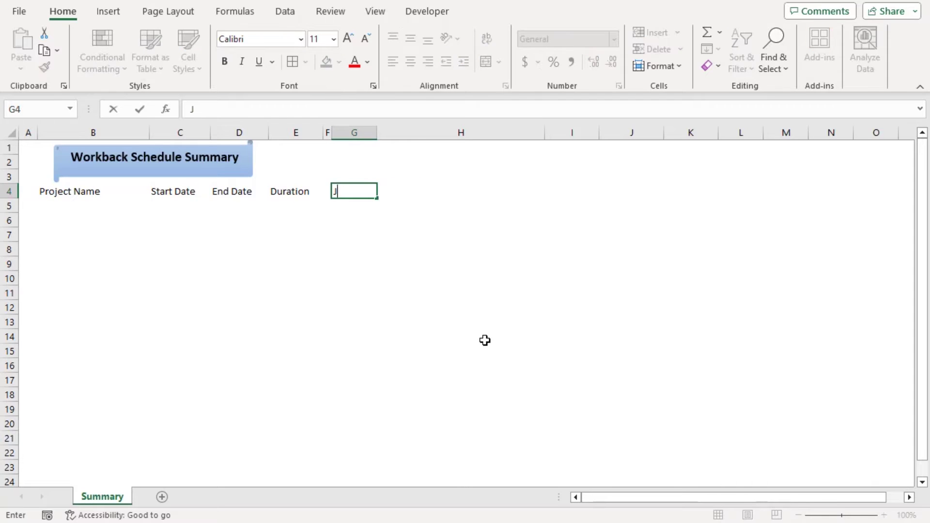
text(ob No.)
key(Tab)
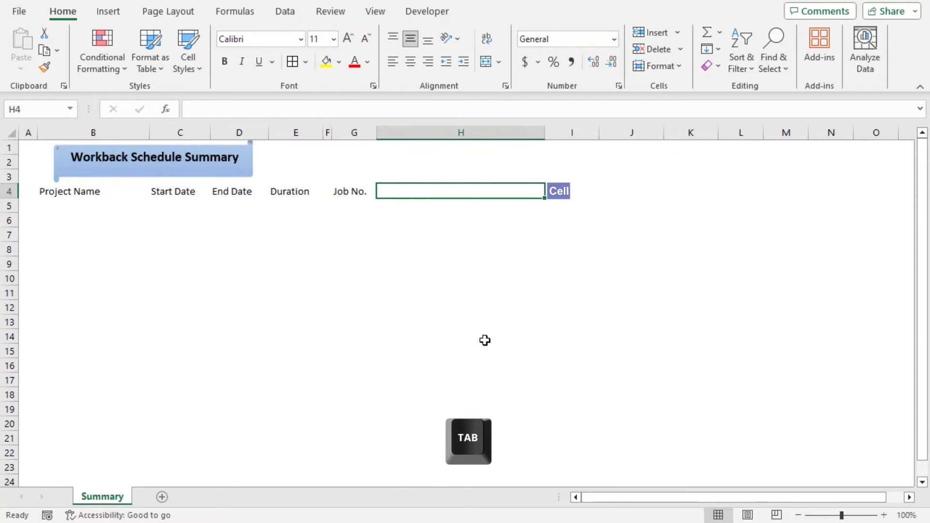
text(Descr)
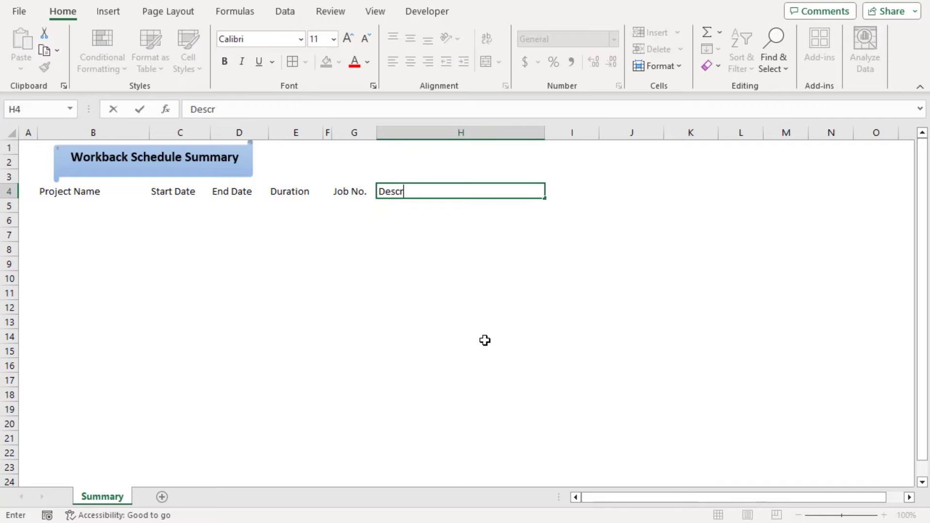
text(iption)
key(Tab)
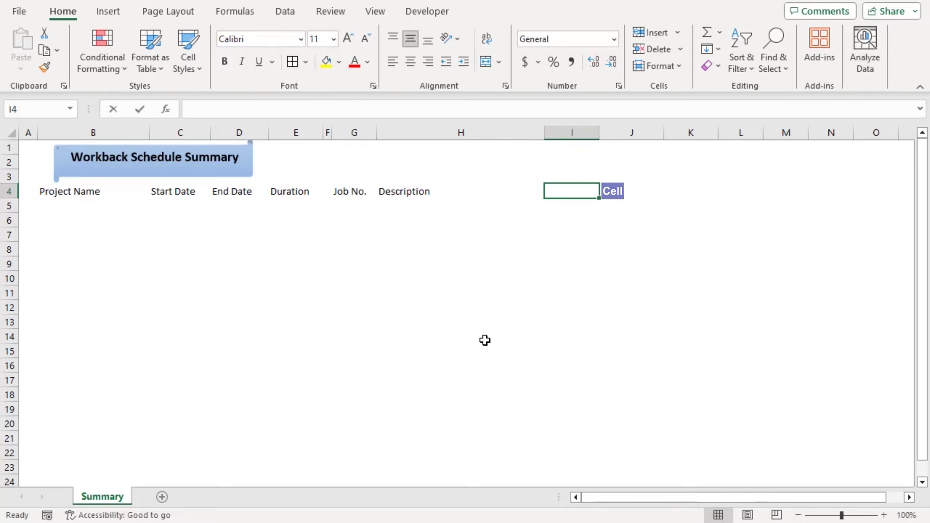
text(Duration)
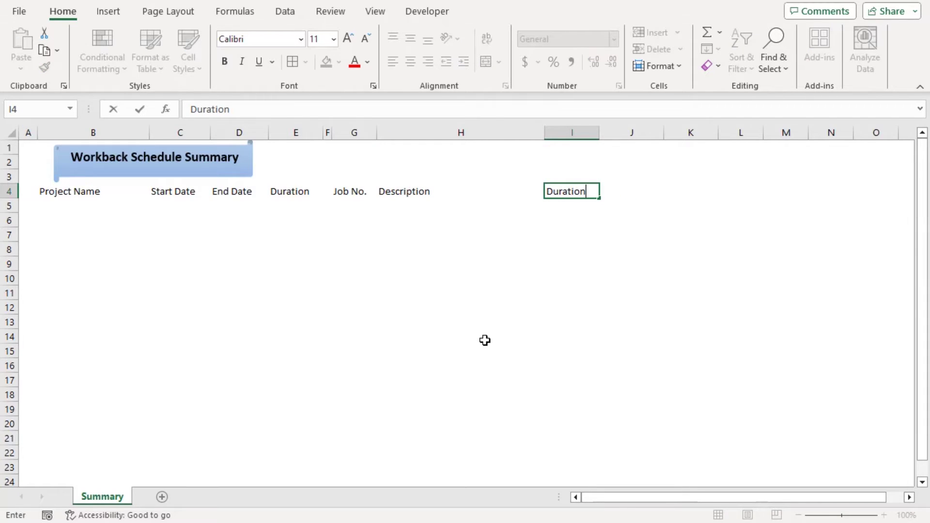
key(Tab)
text(Start Date)
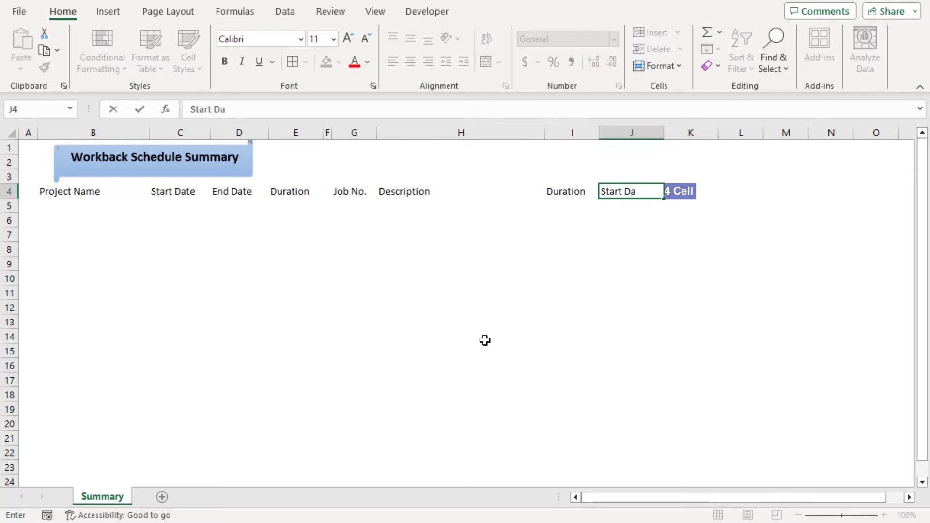
key(Tab)
text(End)
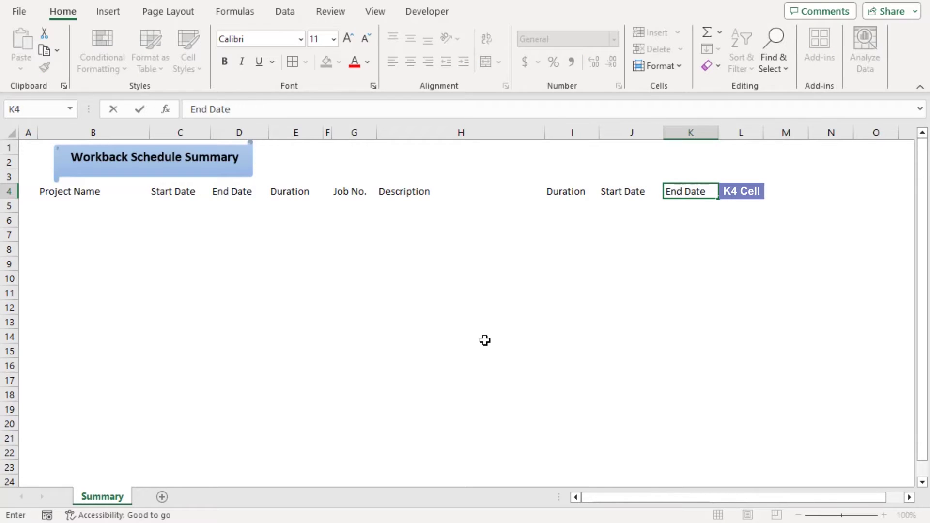
key(Return)
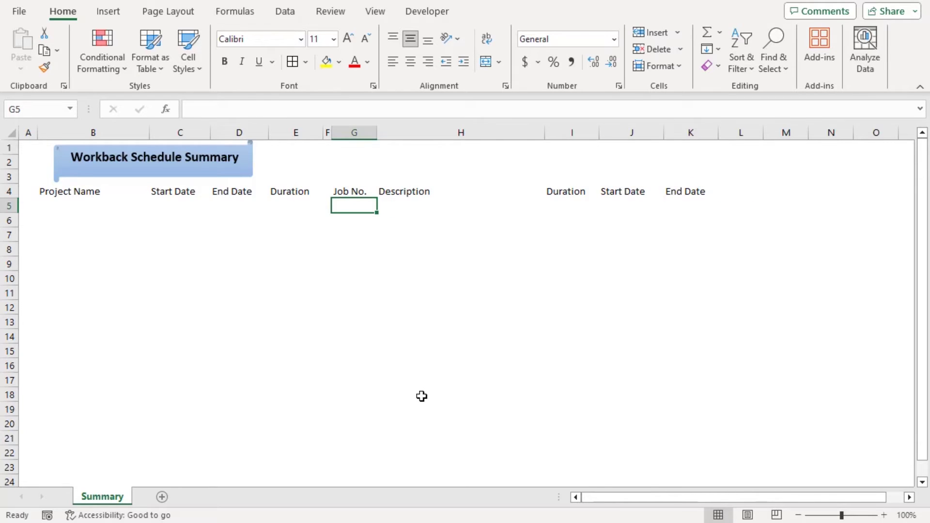
- Insert the company_logo picture from this device and place it at the top above column H
click(115, 12)
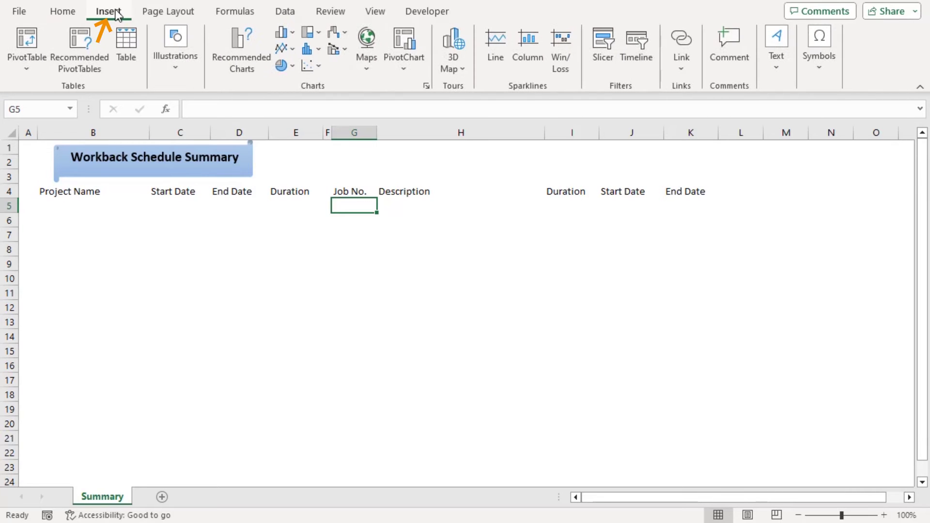
click(179, 80)
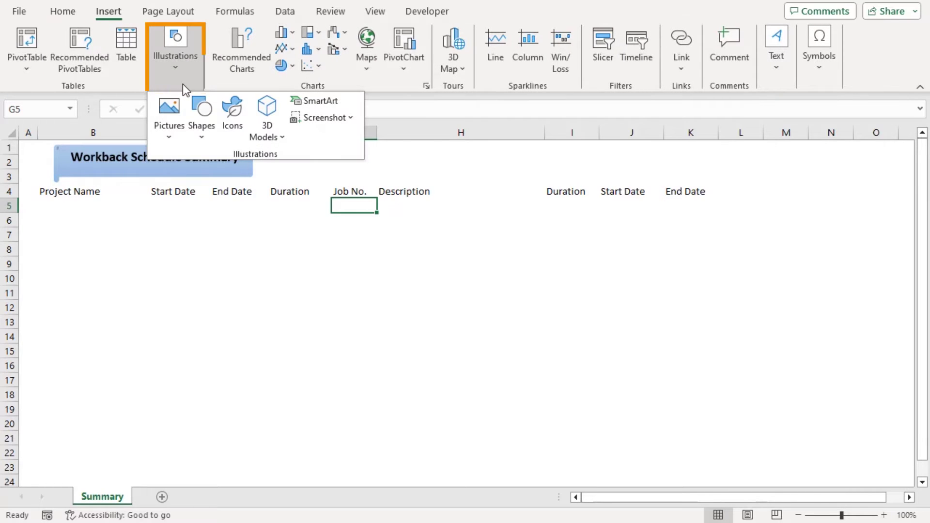
click(173, 121)
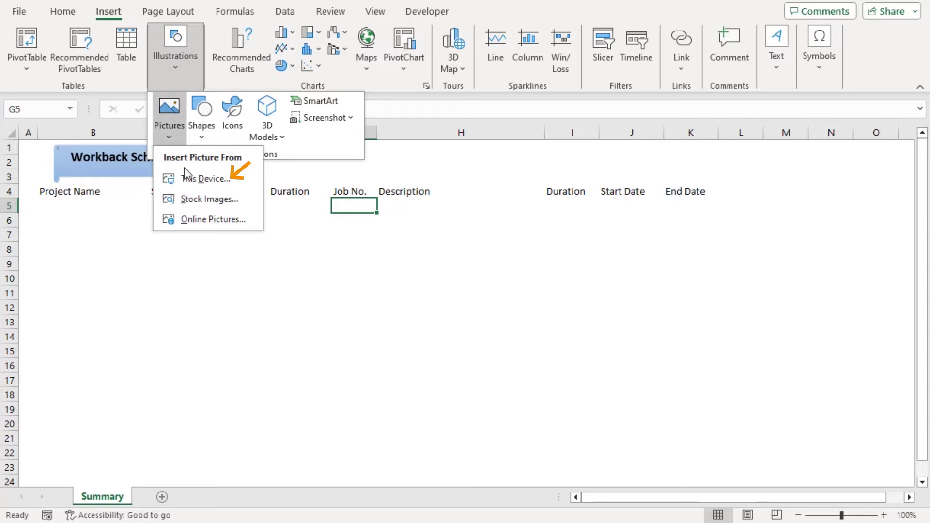
click(190, 178)
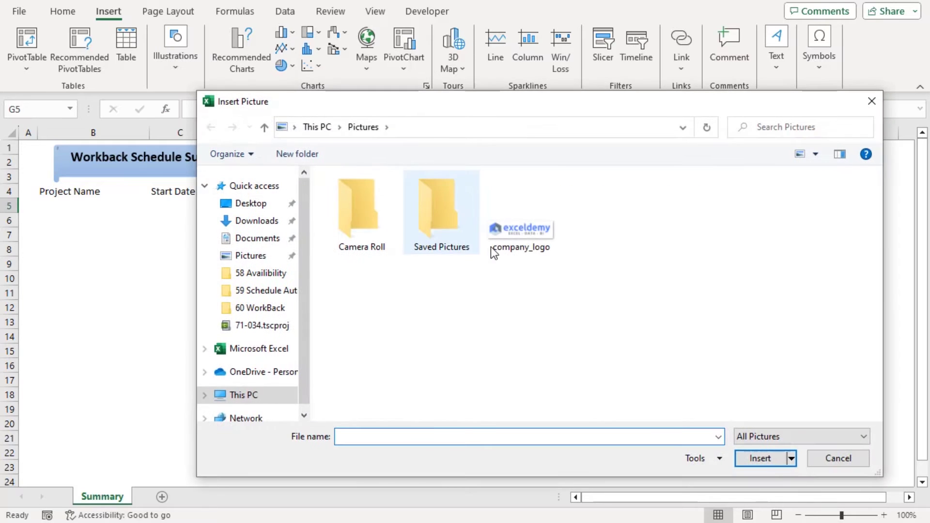
click(493, 249)
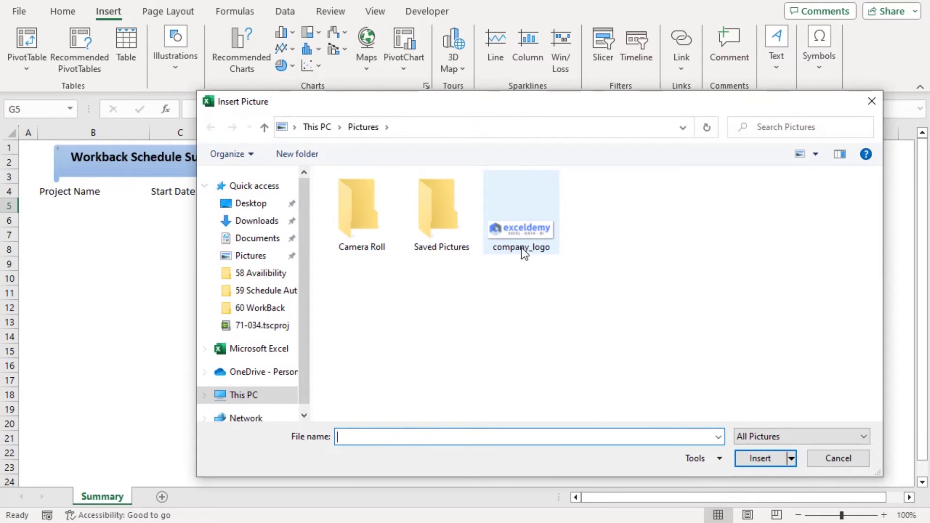
click(761, 457)
drag(437, 206, 501, 151)
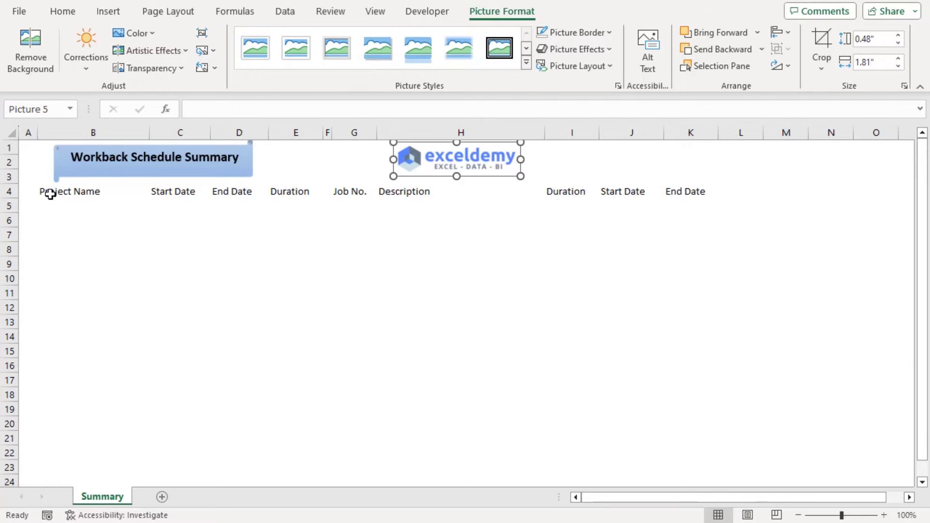
drag(51, 193, 681, 333)
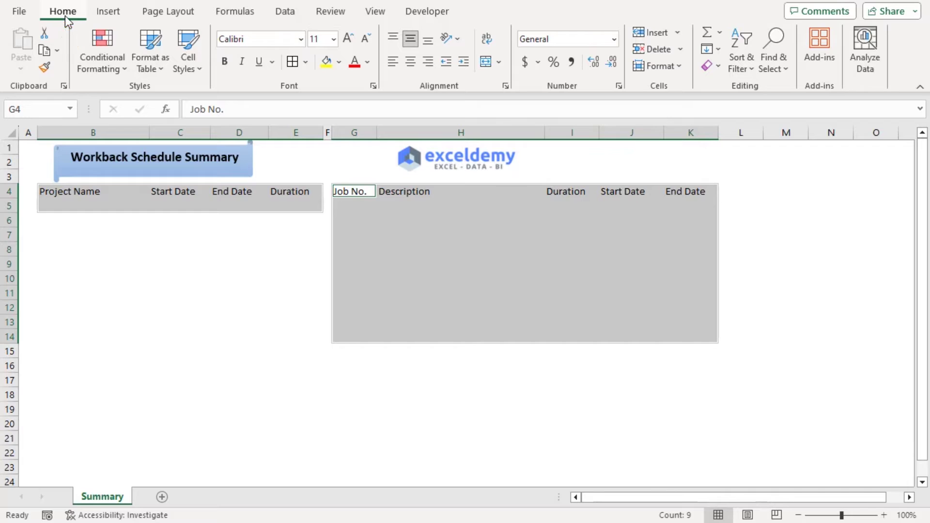
- Apply All Borders to both Summary tables
click(305, 62)
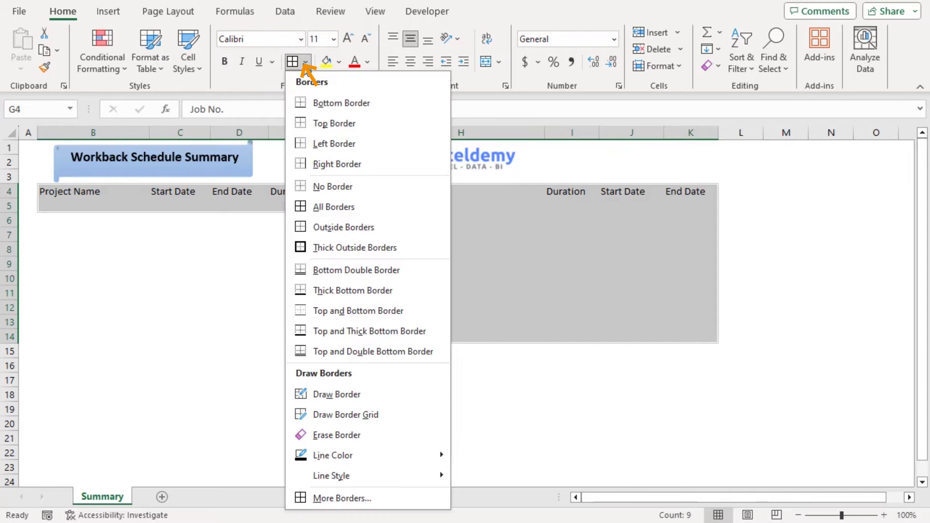
click(342, 206)
drag(83, 206, 292, 205)
drag(373, 207, 690, 330)
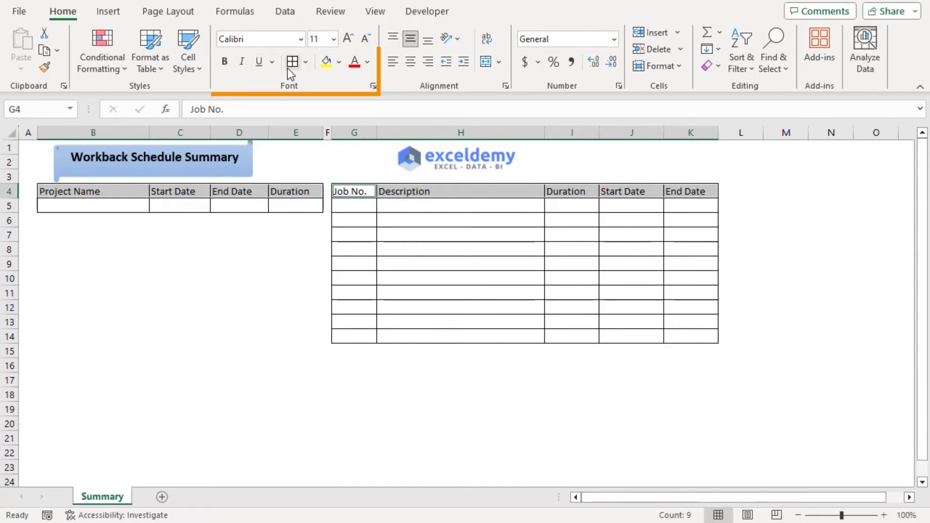
- Format both header rows with light blue fill, bold, 12 pt font and centred text
click(339, 62)
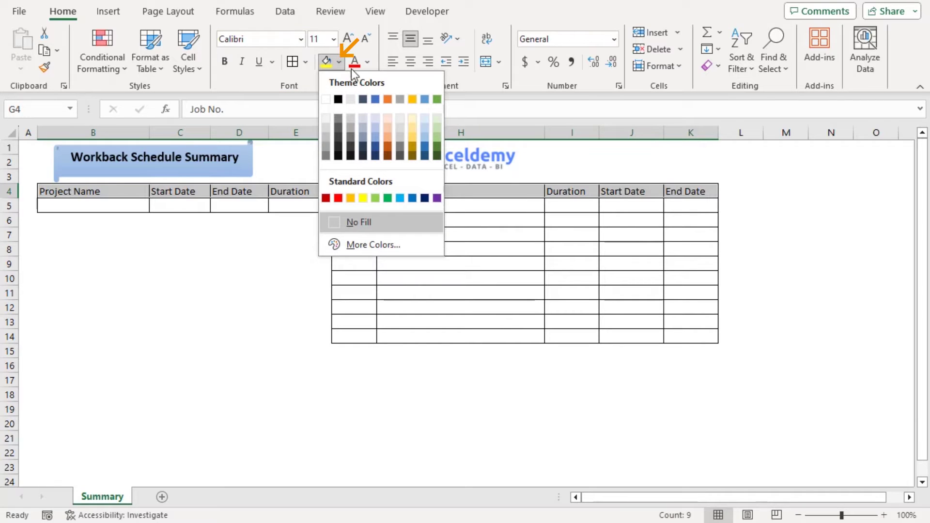
click(424, 117)
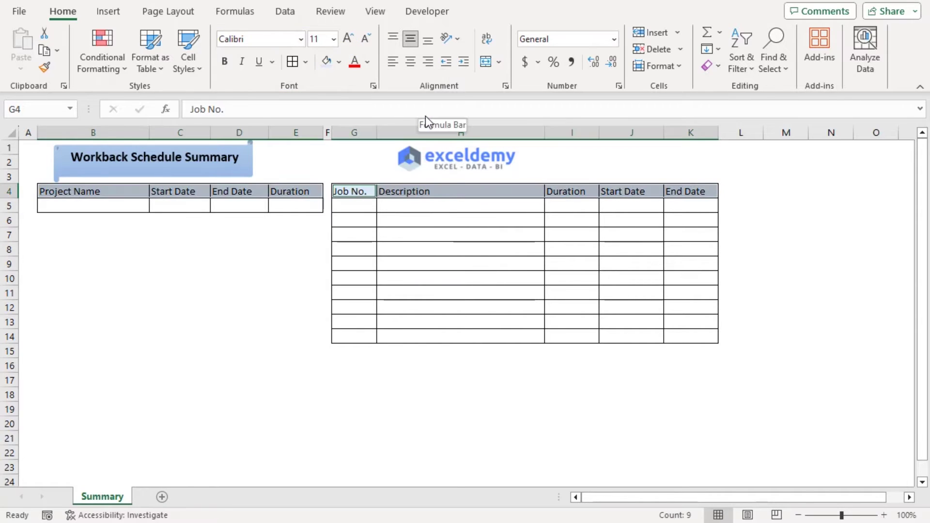
click(224, 61)
click(333, 39)
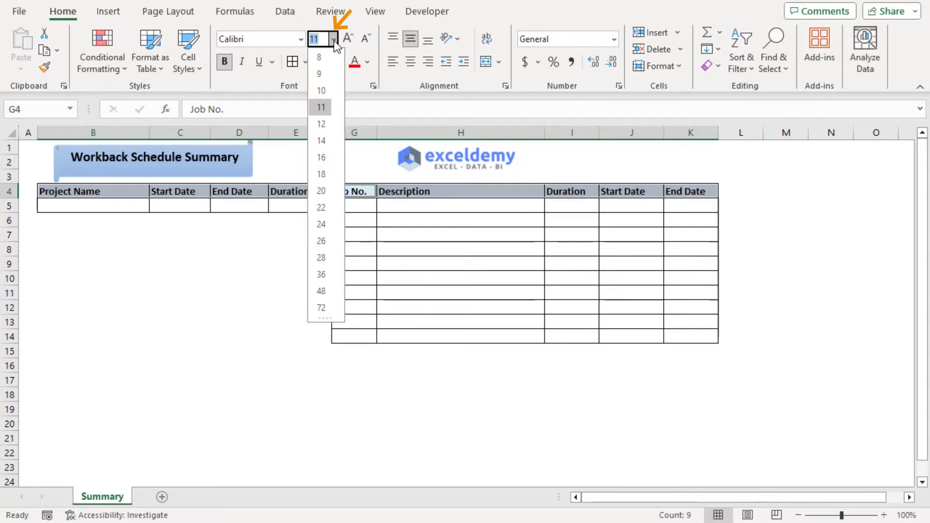
click(327, 124)
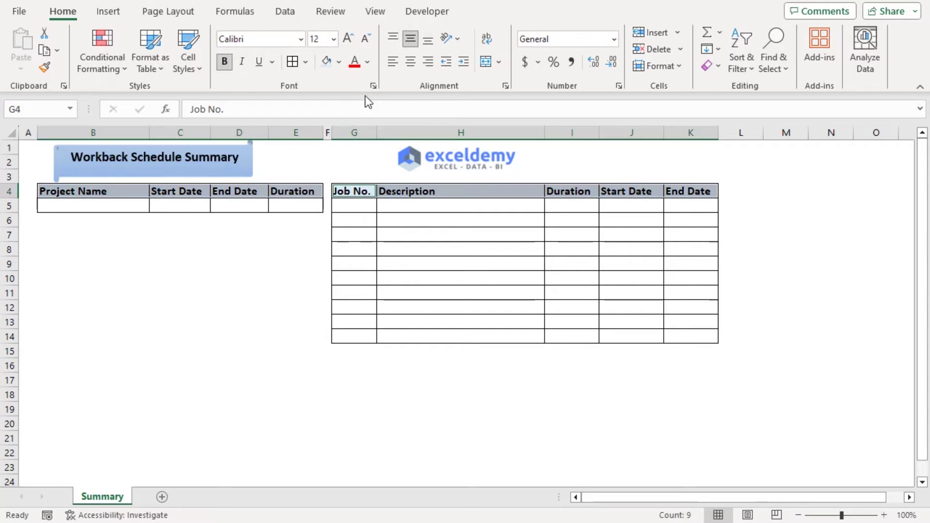
click(407, 65)
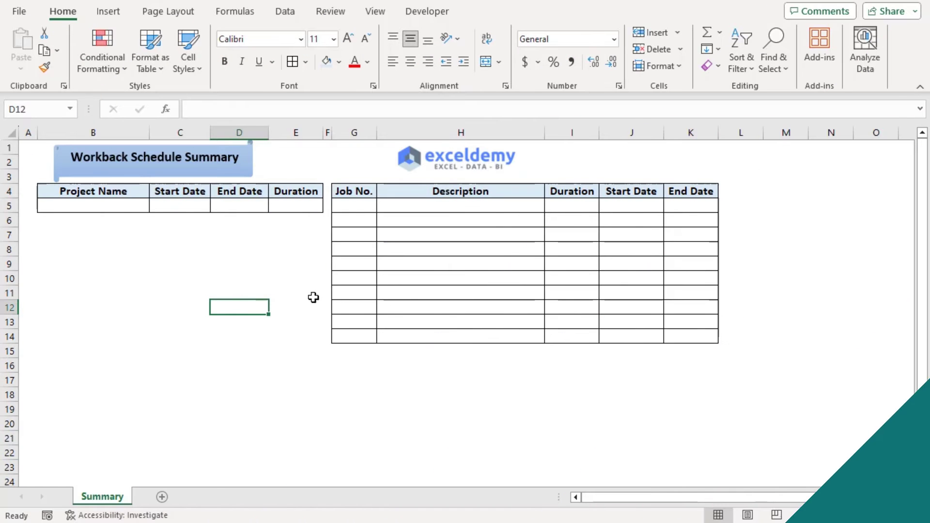
- Enter job numbers 1 and 2 in G5:G6, then select and copy them
click(364, 206)
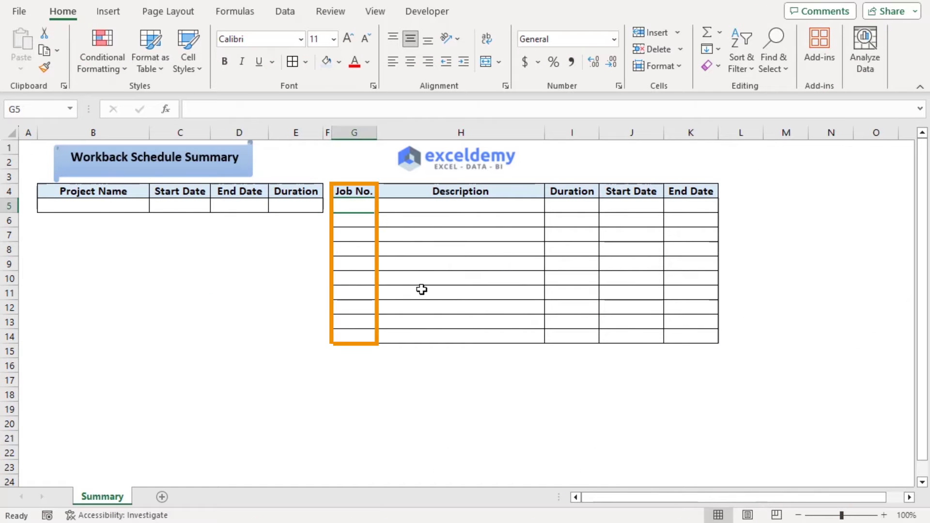
text(1)
key(Return)
text(2)
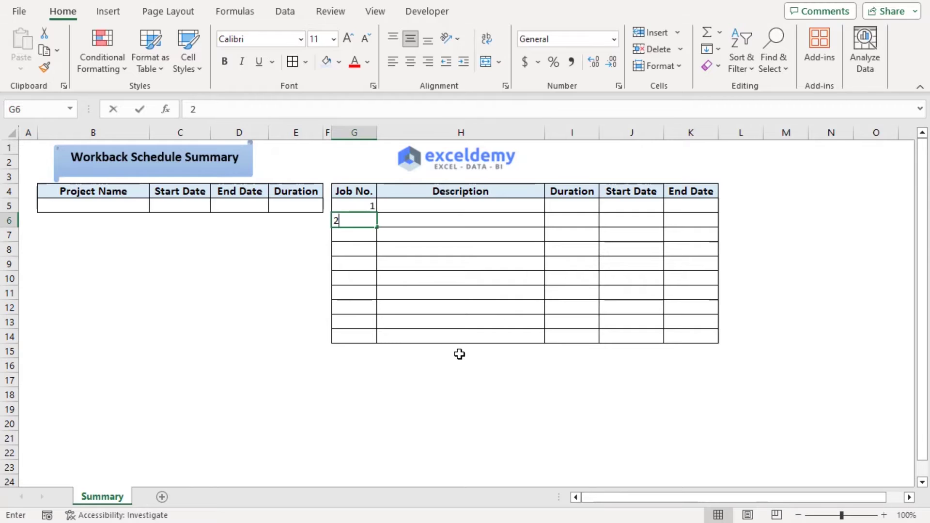
key(Return)
drag(361, 205, 377, 339)
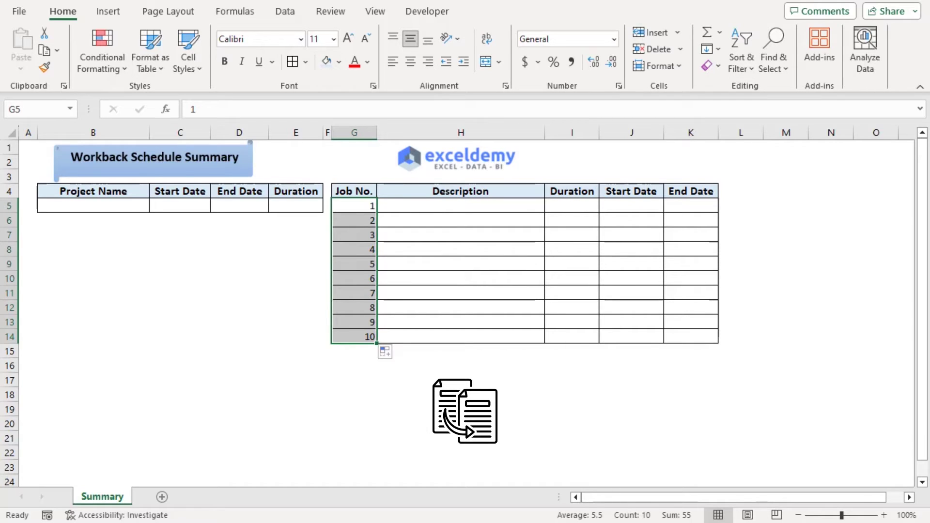
key(ctrl+c)
- Paste the ten tasks, Research through Handover to Authority, with durations into H5 onward
click(472, 205)
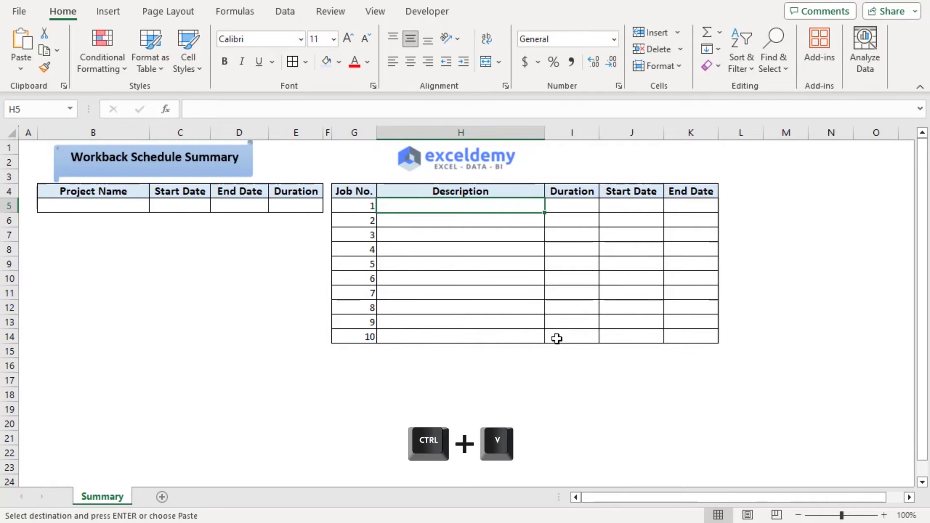
key(ctrl+v)
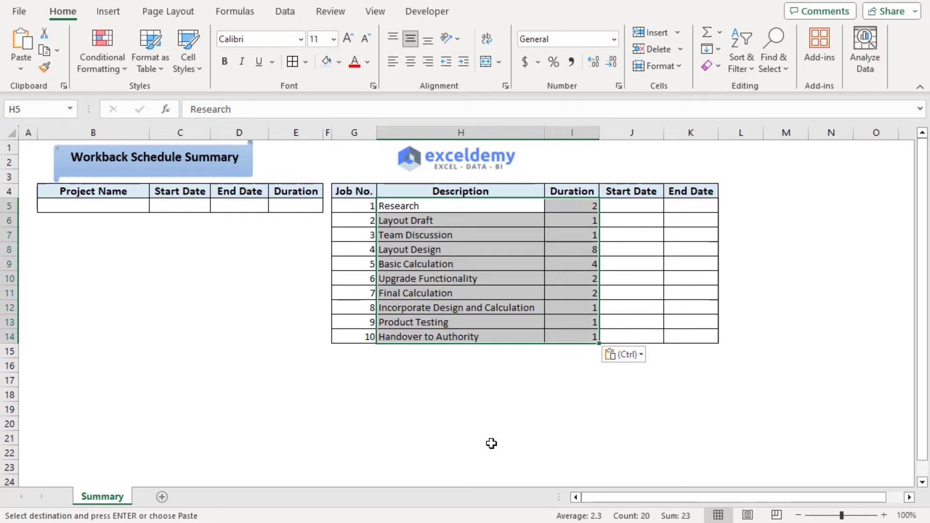
click(476, 426)
key(Escape)
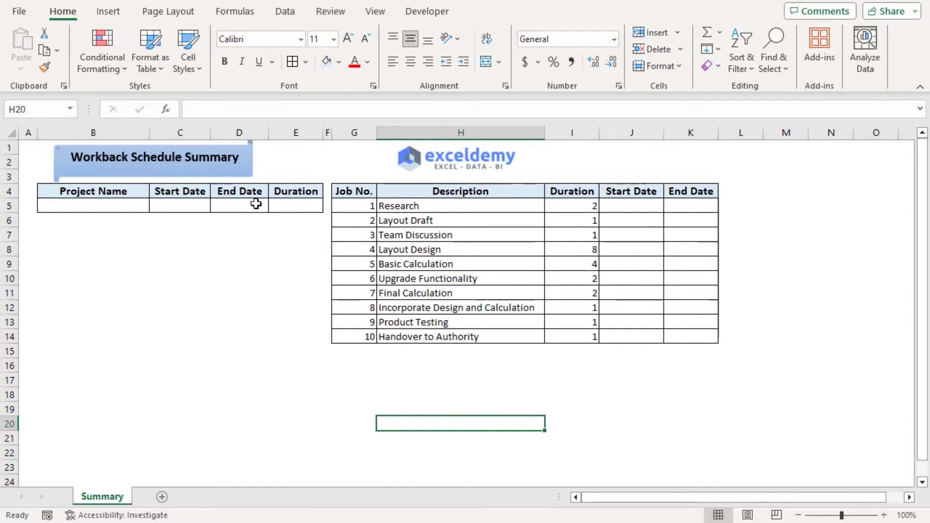
- Enter 12 October 2023 as the Research start date in J5
click(617, 207)
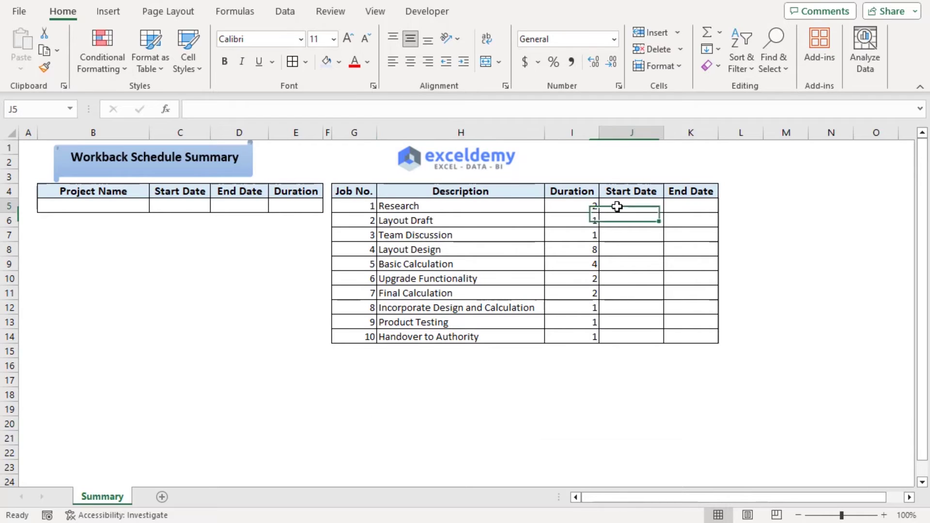
text(12)
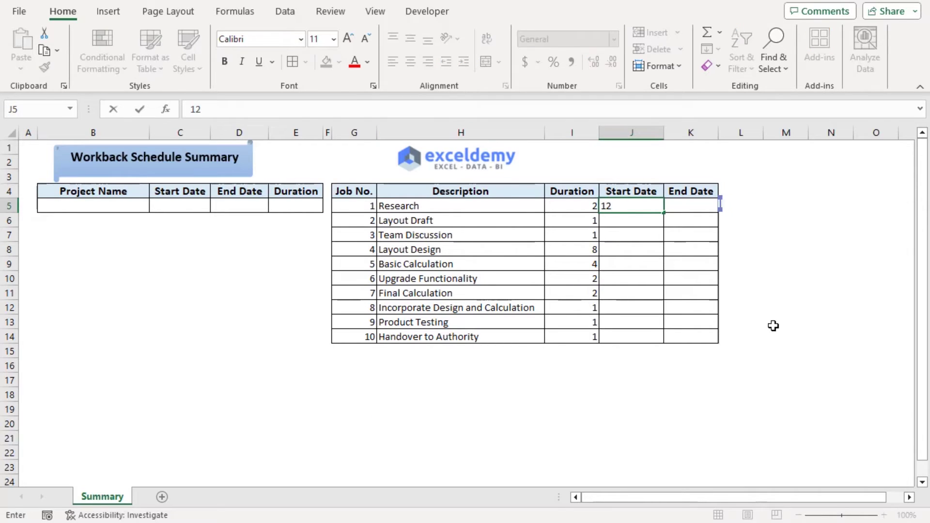
text( october)
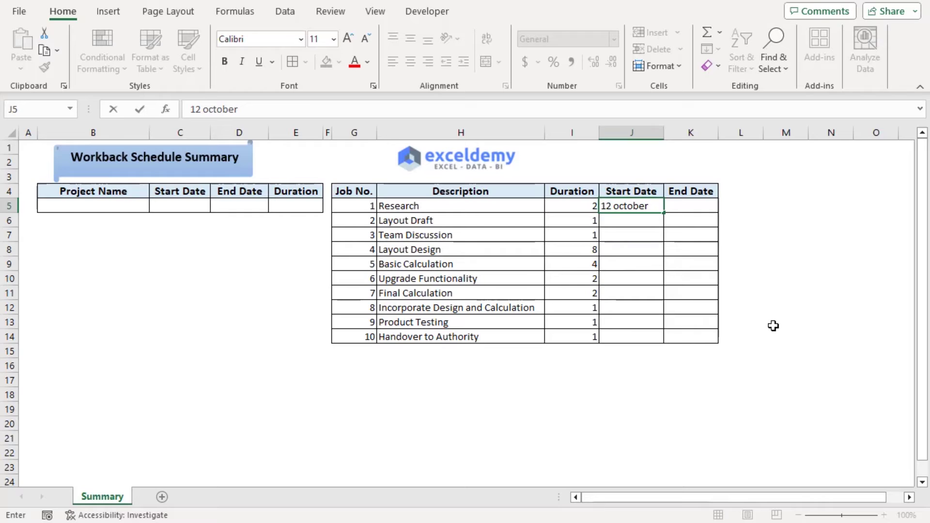
text( 2023)
key(Return)
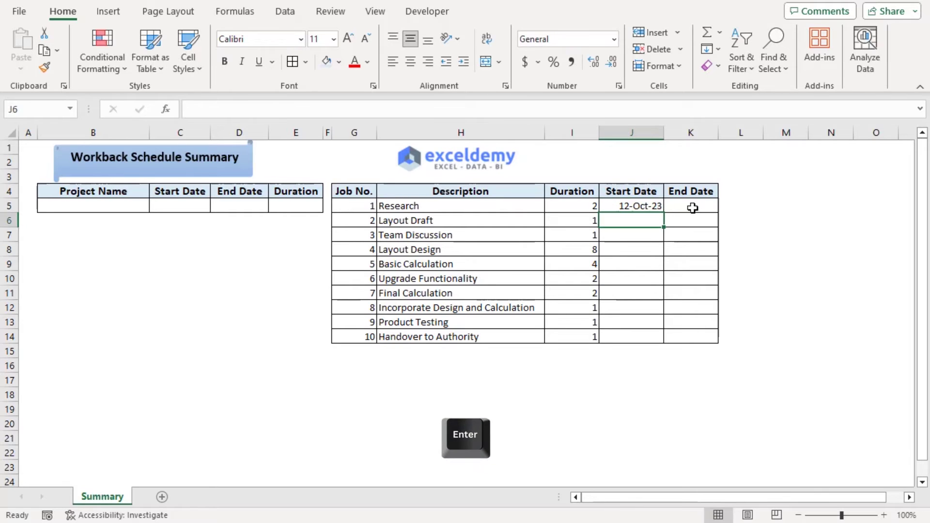
- Give K5 the end date formula =J5+I5-1, showing 13-Oct-23
click(692, 206)
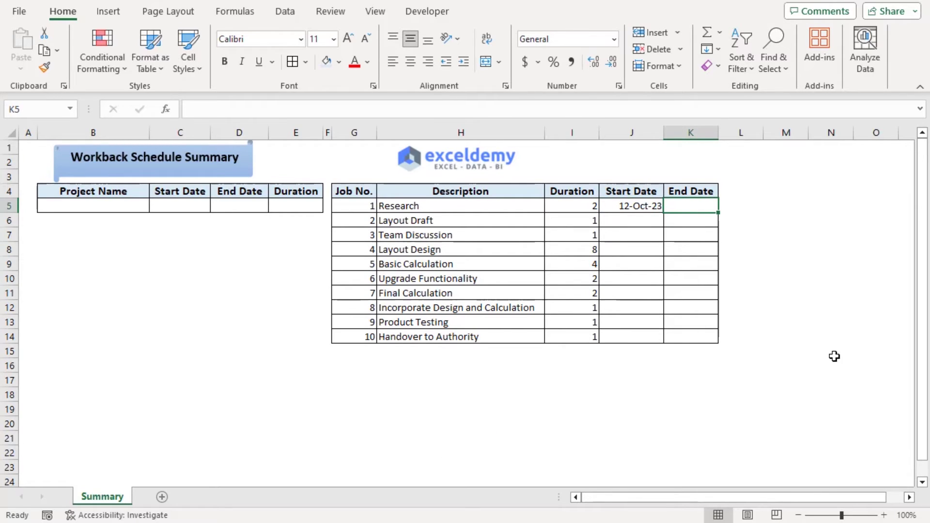
text(=)
click(633, 206)
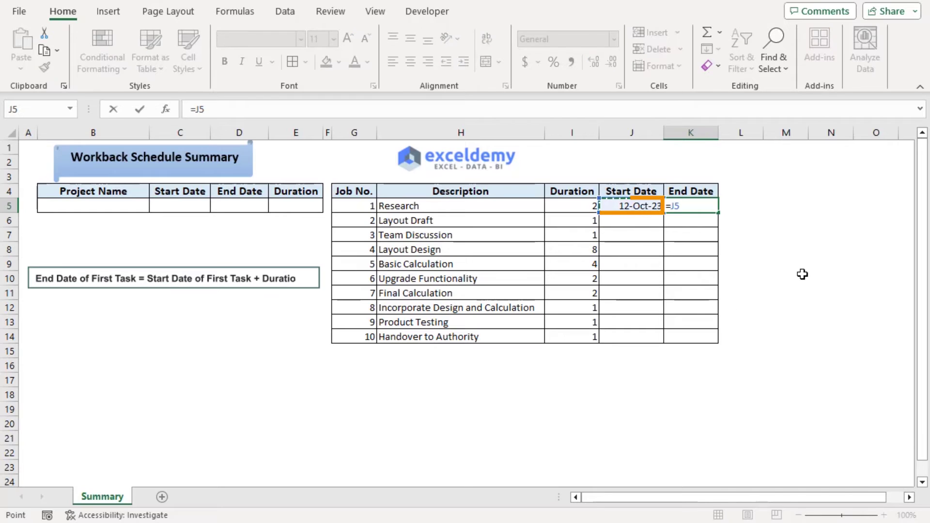
text(+)
click(572, 206)
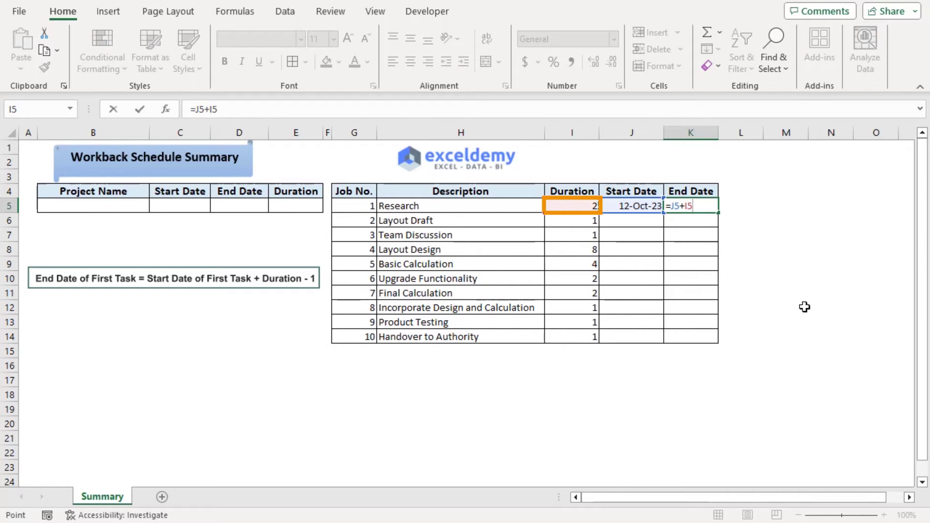
text(-)
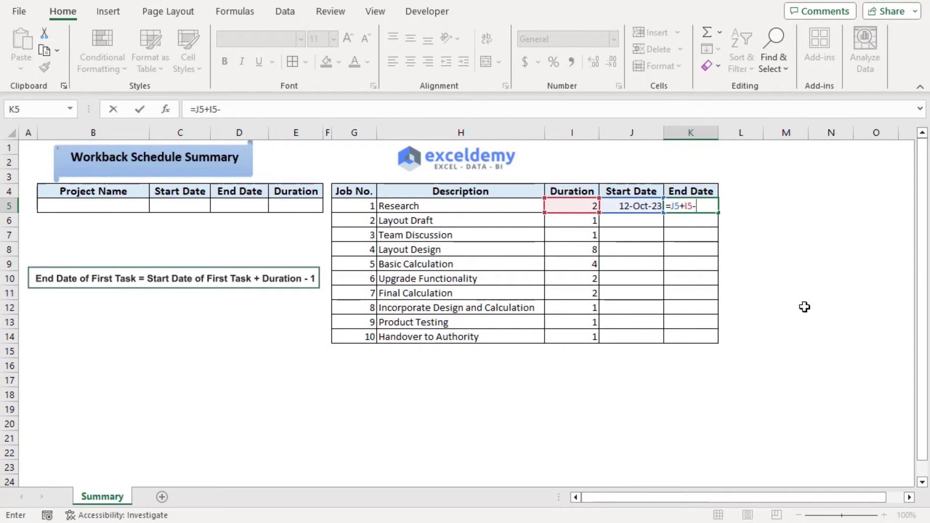
text(1)
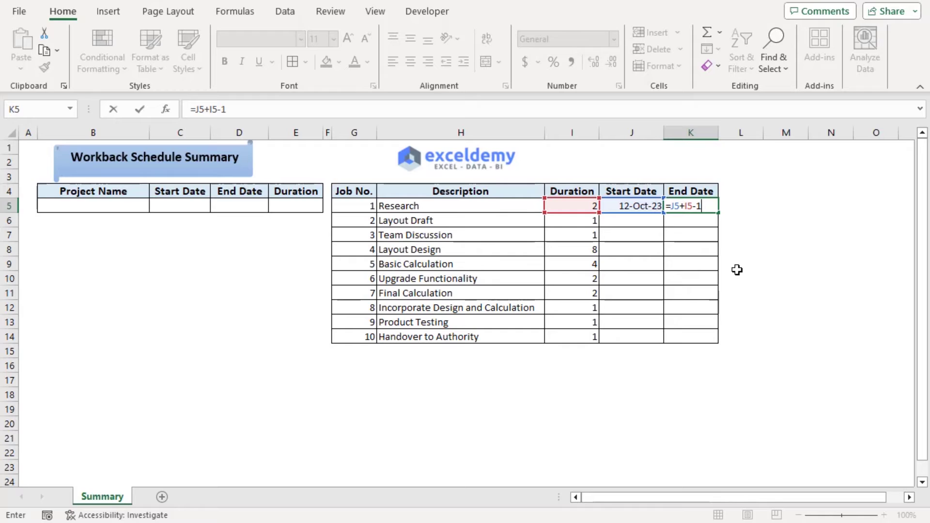
key(Return)
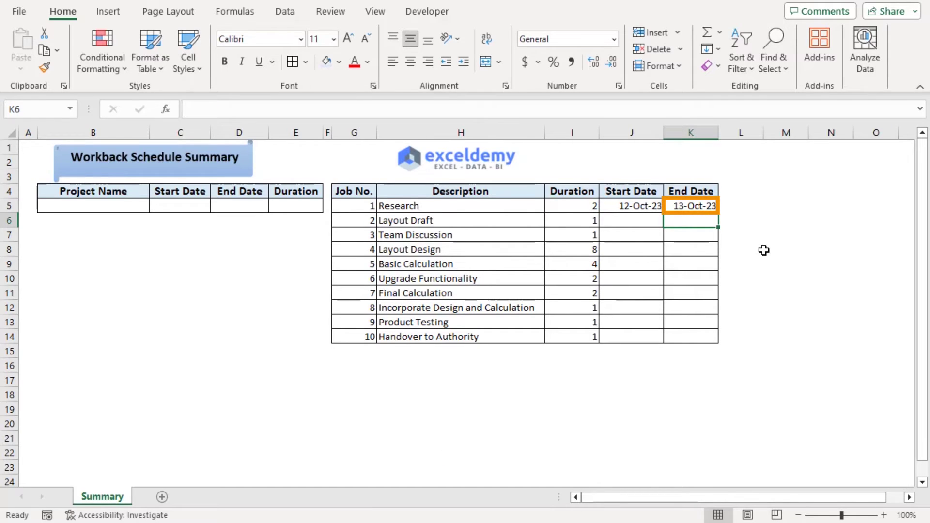
- Set the Layout Draft and Team Discussion start dates in J6 and J7 to =J5+I5
click(624, 224)
text(=)
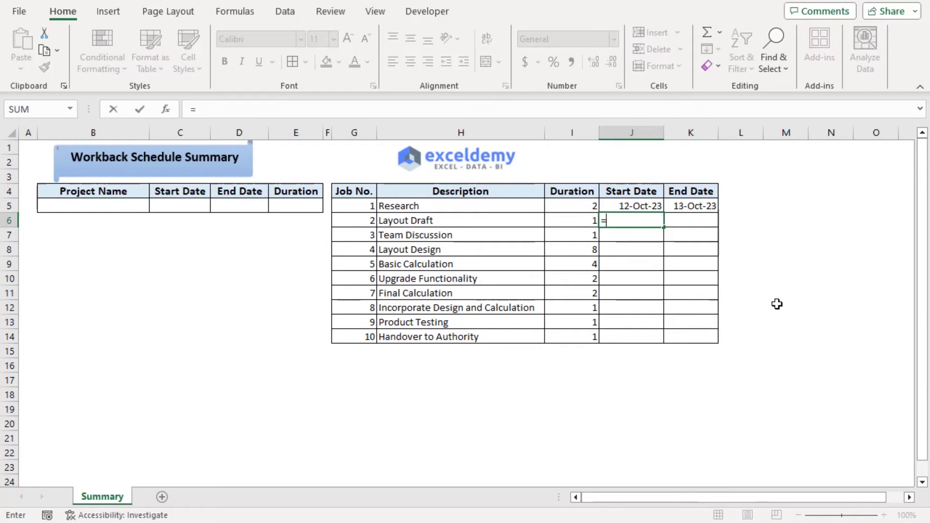
click(609, 206)
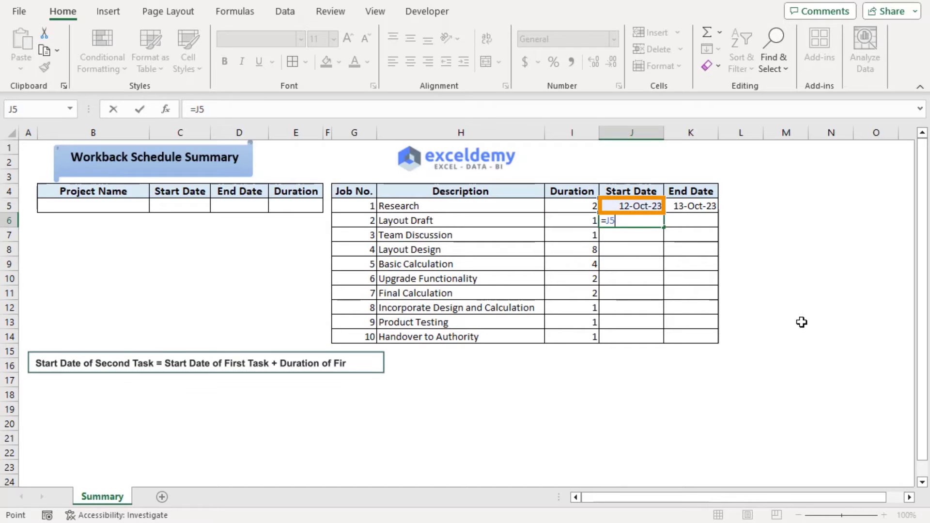
text(+)
click(579, 207)
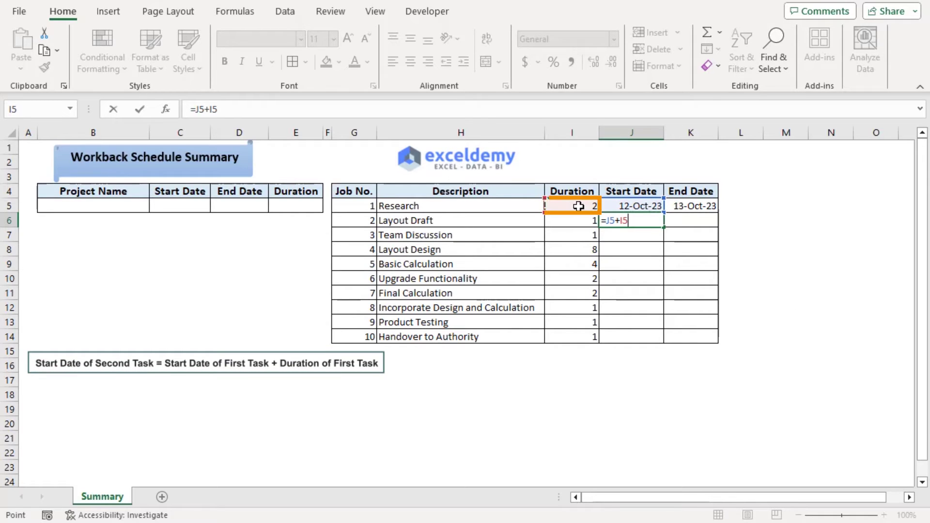
key(Return)
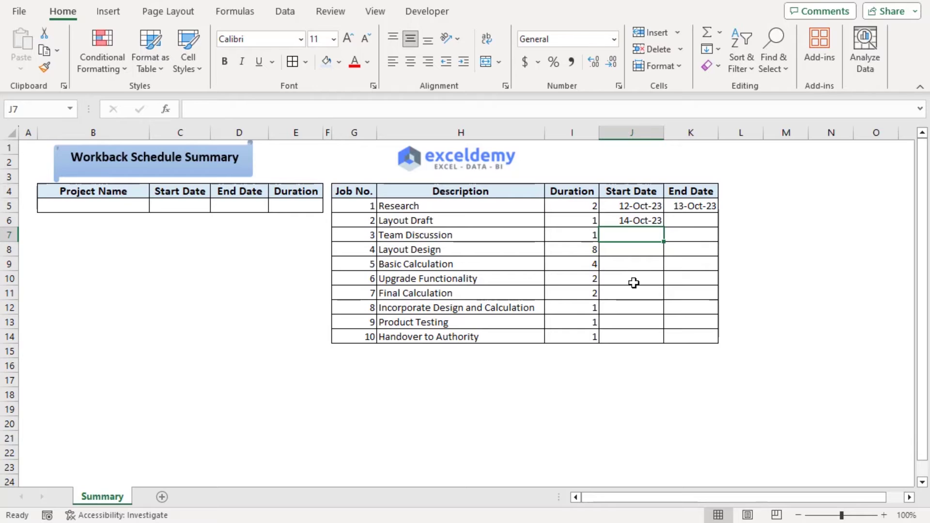
text(=)
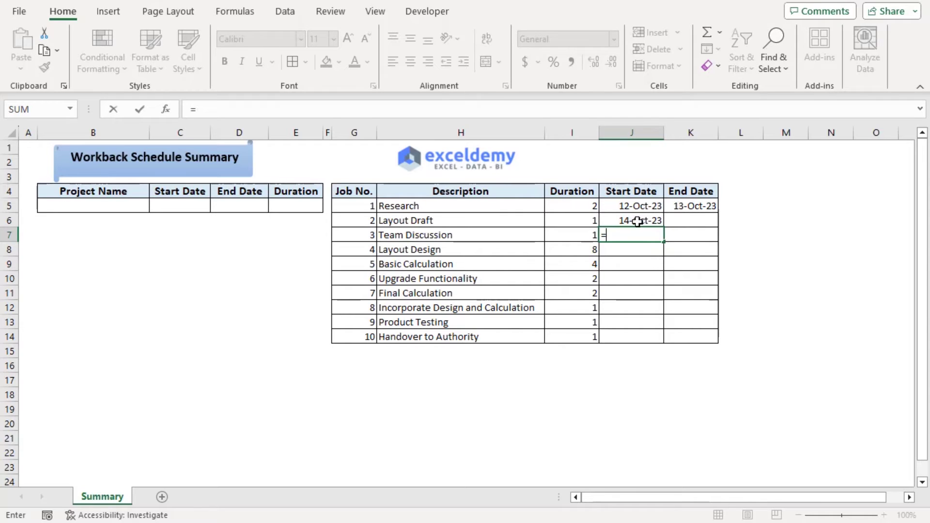
click(630, 204)
text(+)
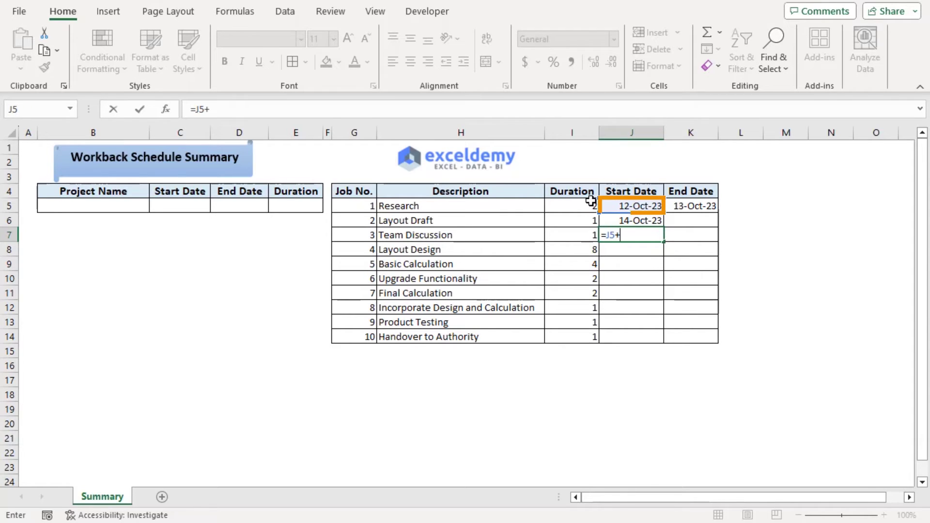
click(590, 201)
key(Return)
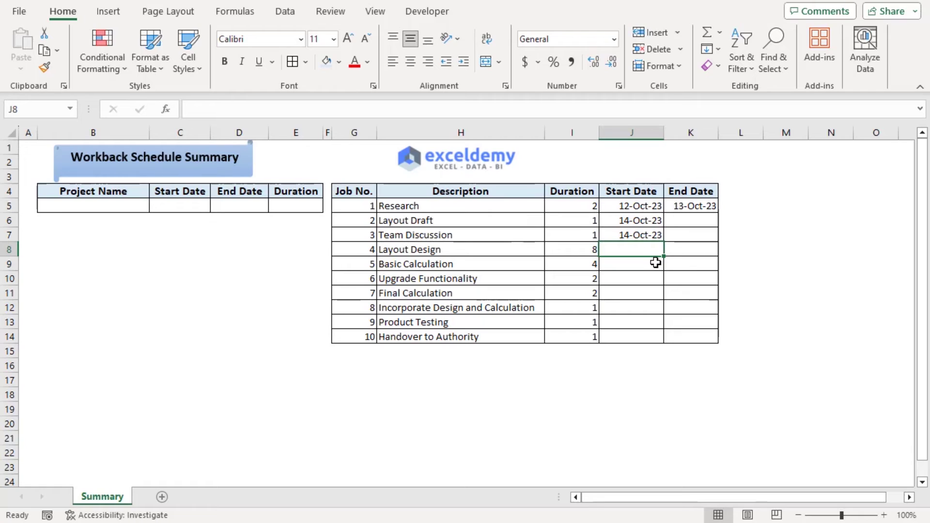
- Set start dates J8 to =J6+I6 and J9 to =J7+I7, both 15-Oct-23
text(=)
click(614, 221)
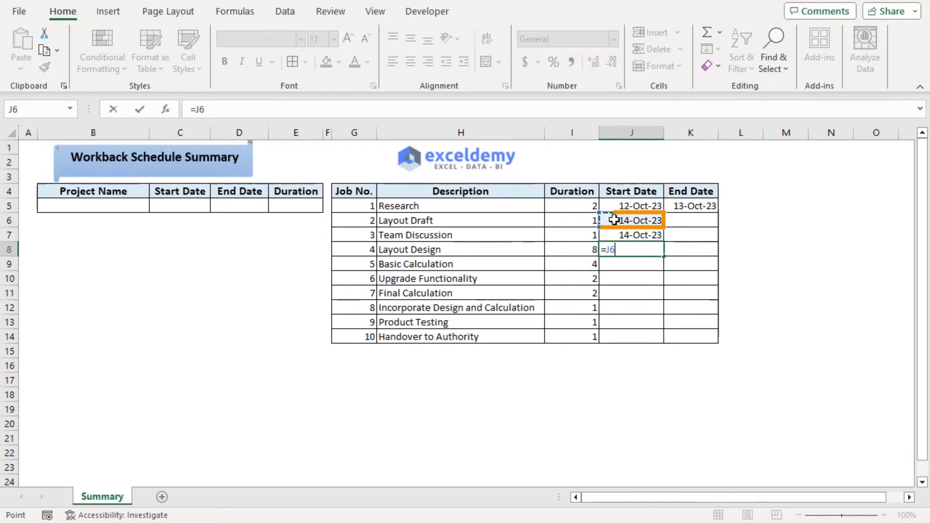
text(+)
click(566, 215)
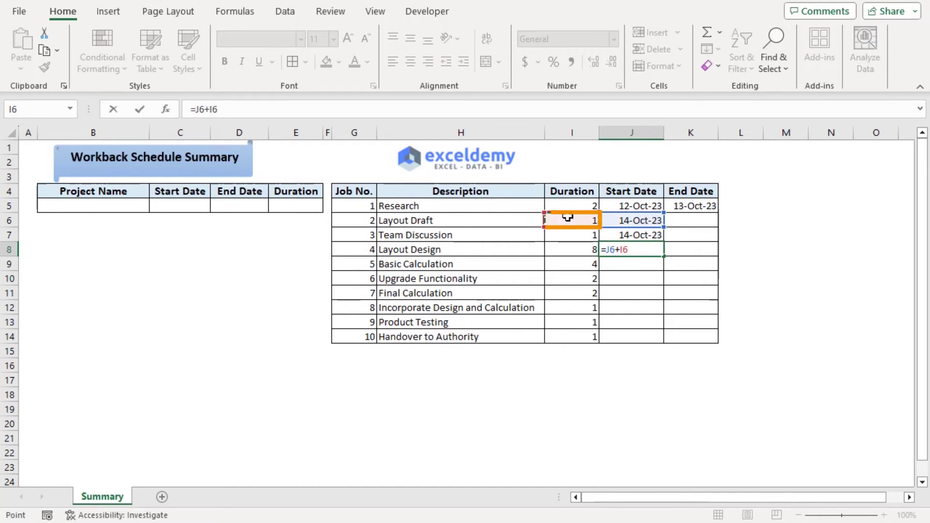
key(Return)
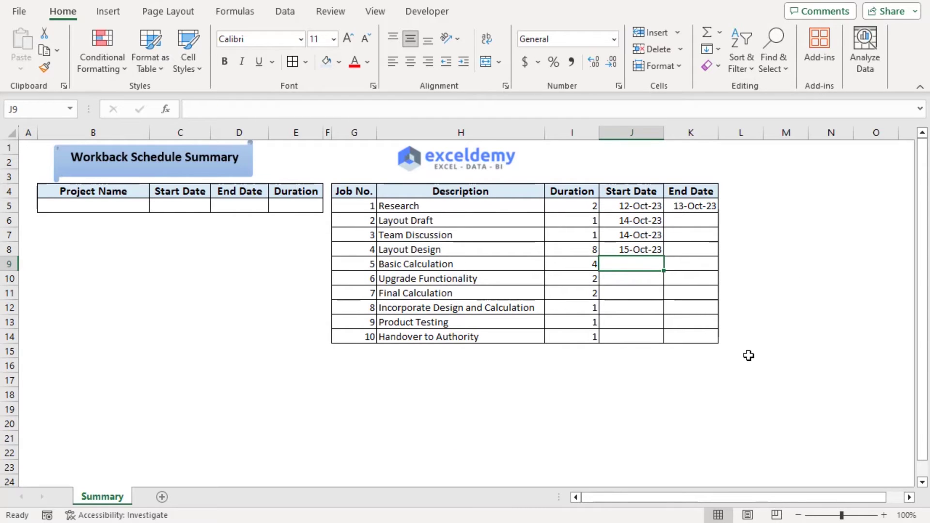
text(=)
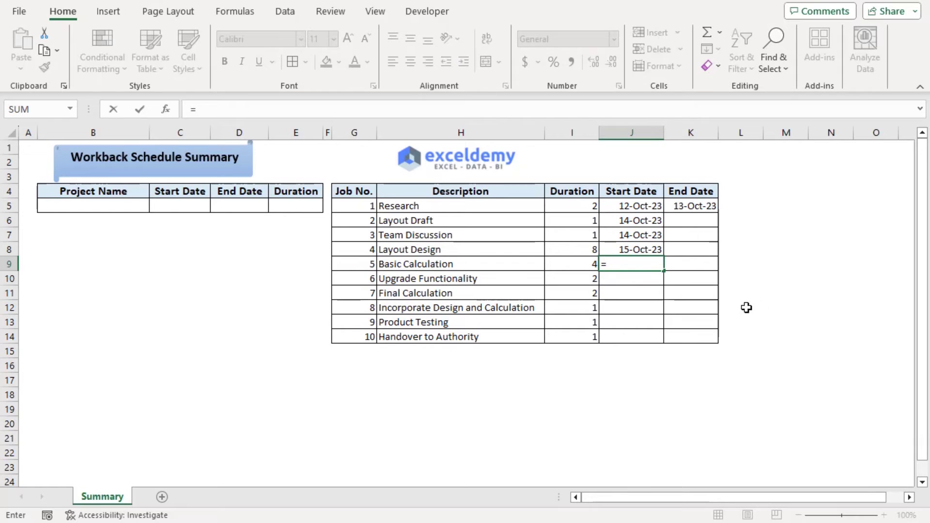
click(604, 235)
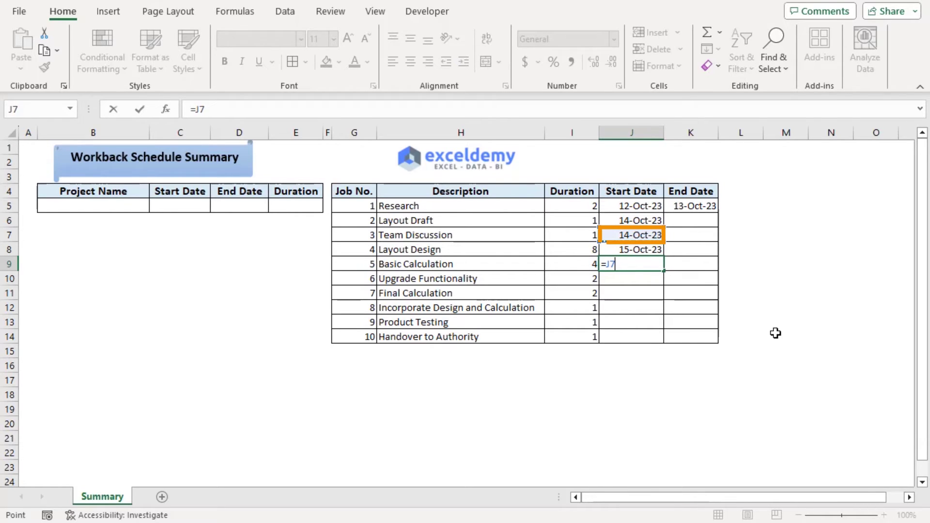
text(+)
click(578, 234)
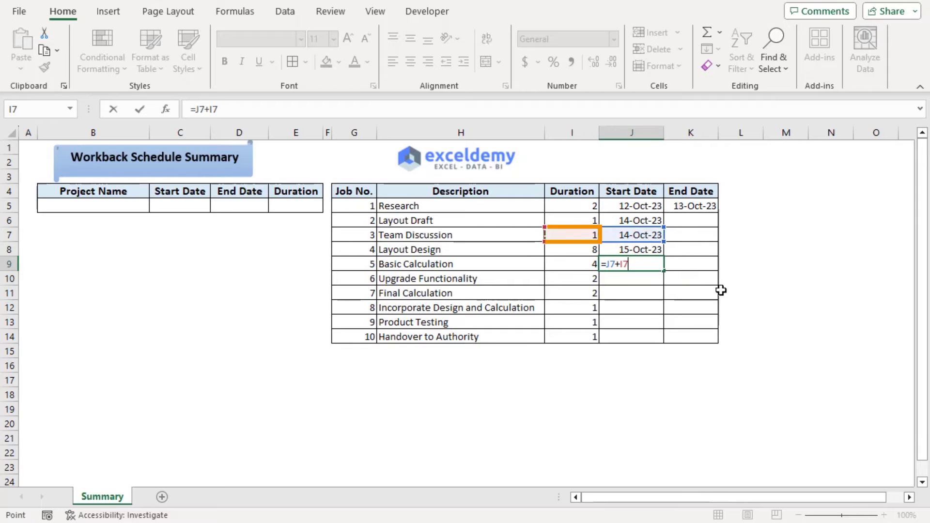
key(Return)
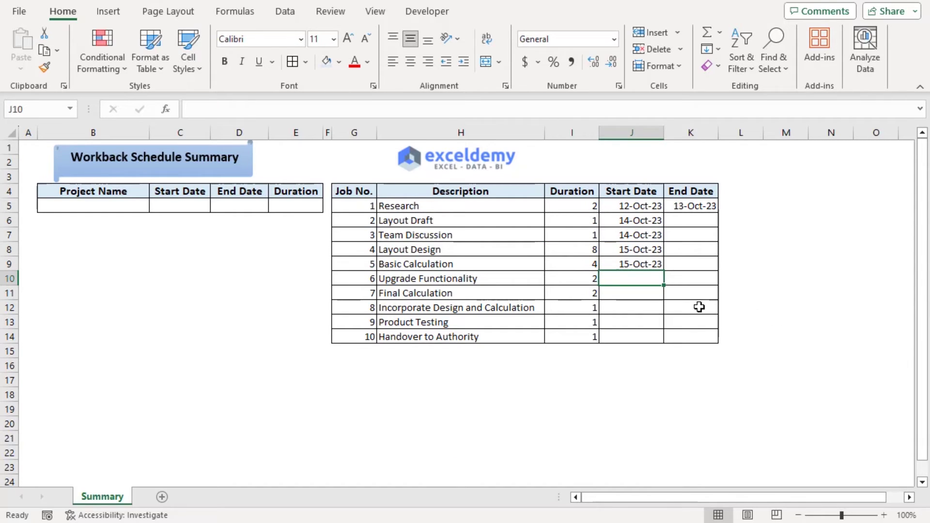
- Set the Upgrade Functionality start date in J10 to =J9+I9, giving 19-Oct-23
text(=)
click(617, 264)
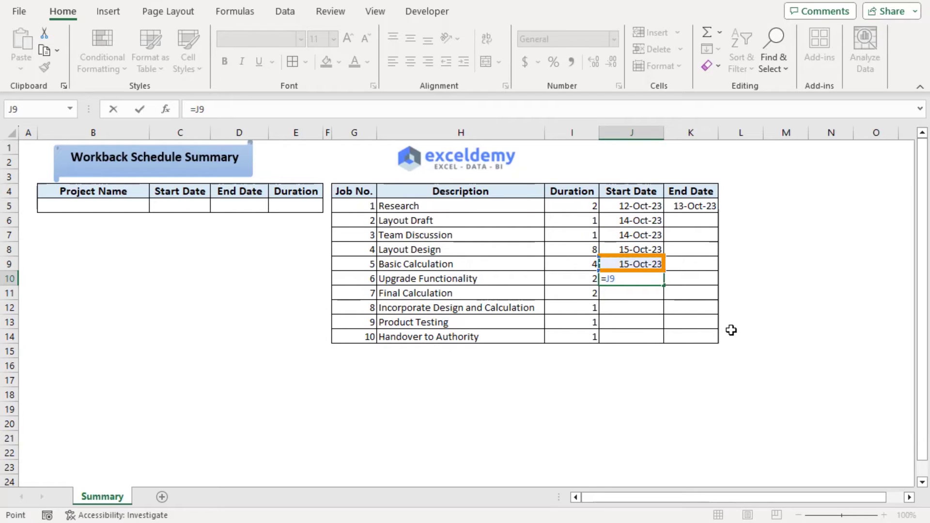
text(+)
click(579, 264)
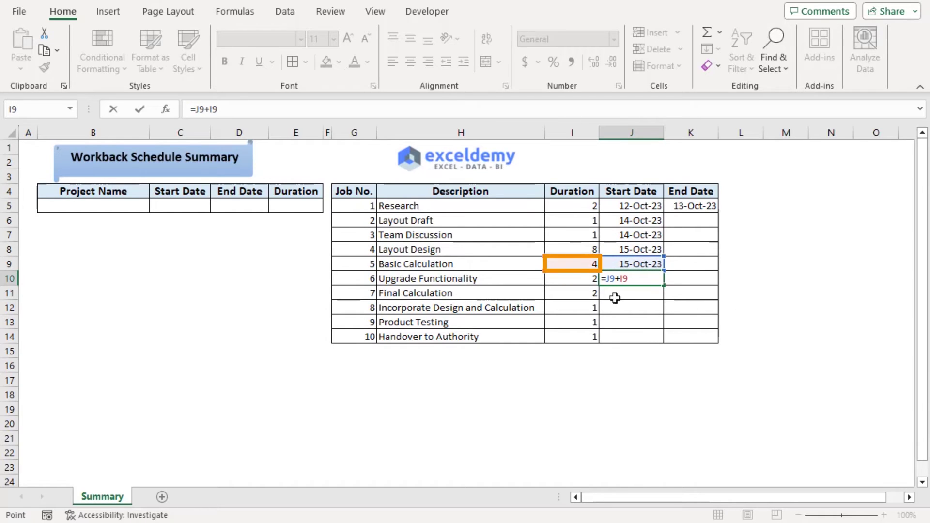
key(Return)
click(635, 281)
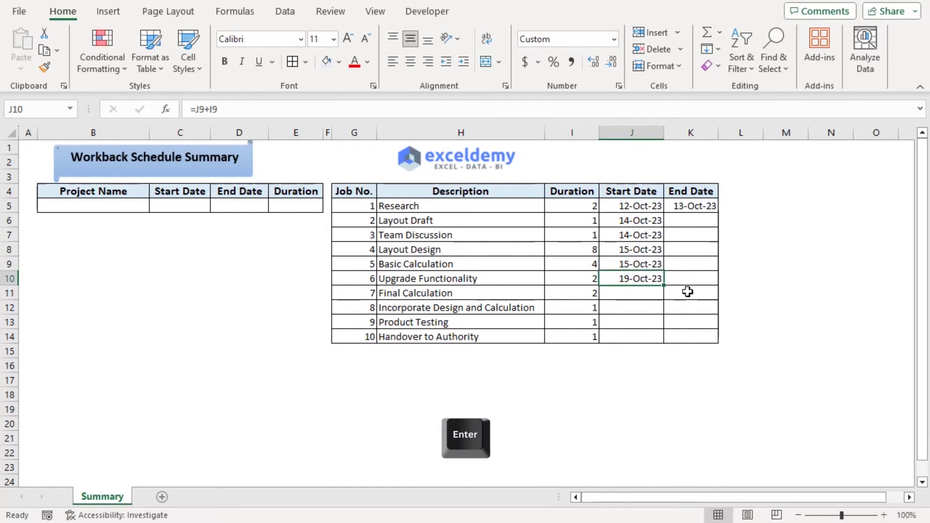
- Fill the J10 start date formula down to J14 and check the copied formulas
double_click(665, 285)
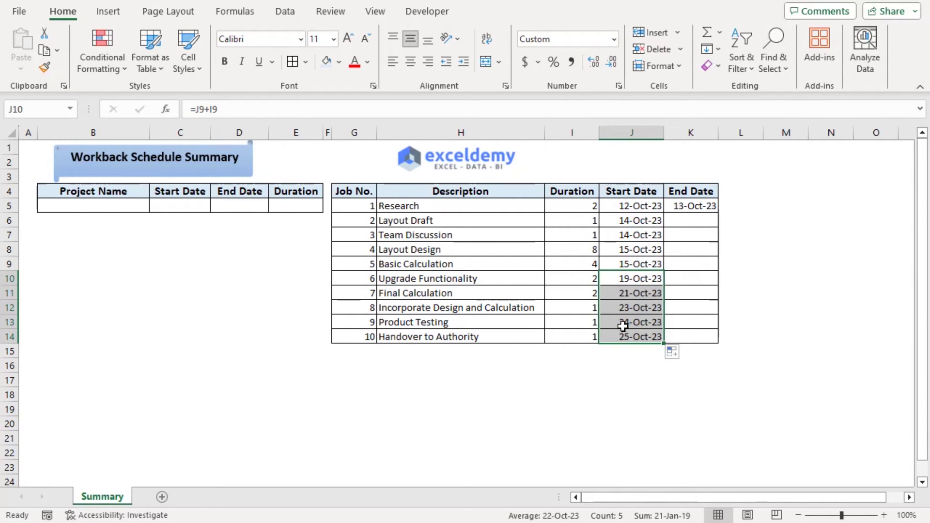
click(622, 294)
click(621, 305)
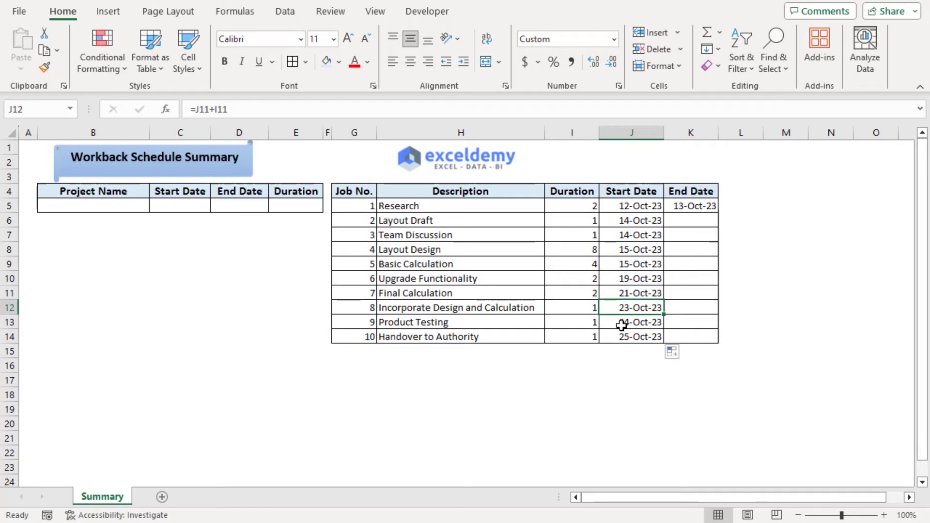
click(622, 322)
click(623, 337)
click(607, 281)
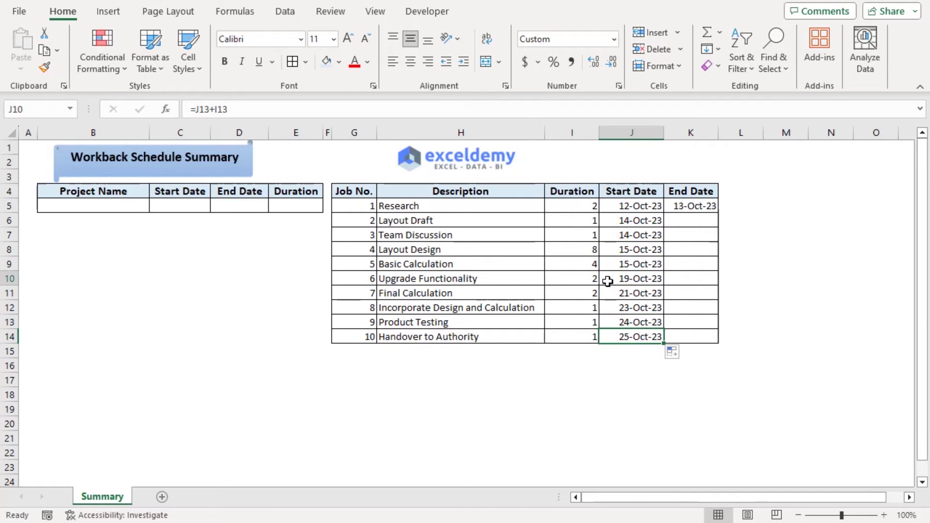
- Fill the K5 end date formula down through K14, ending at 25-Oct-23
click(696, 207)
double_click(718, 212)
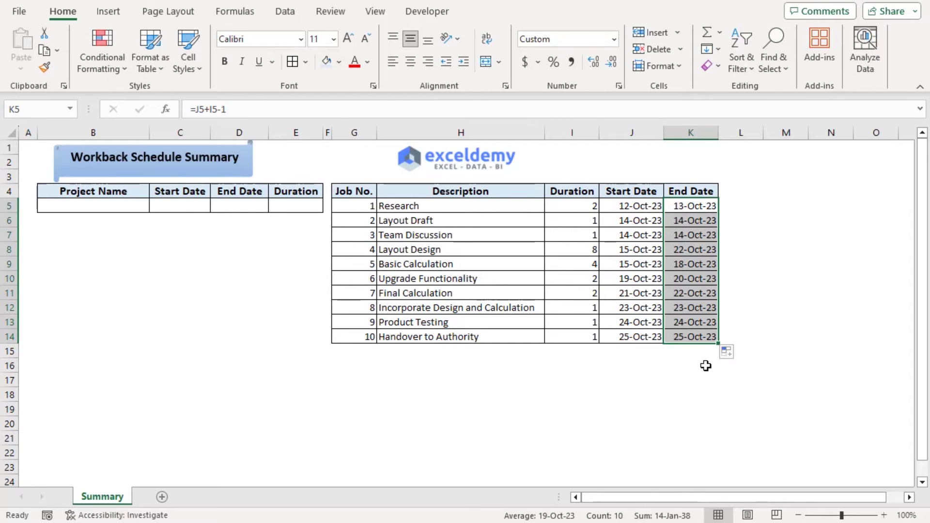
click(653, 354)
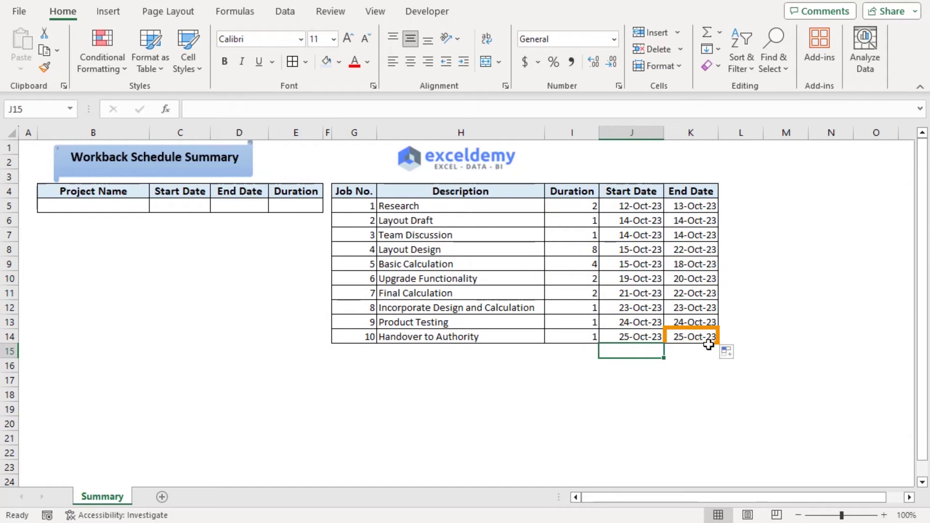
- Enter 'Tracker Upgradation' as the project name in B5
click(111, 205)
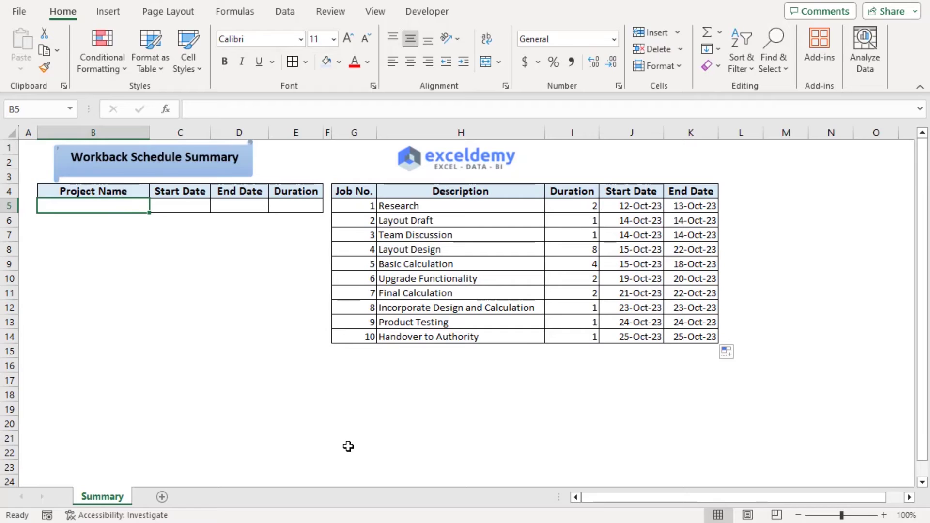
text(Tracker)
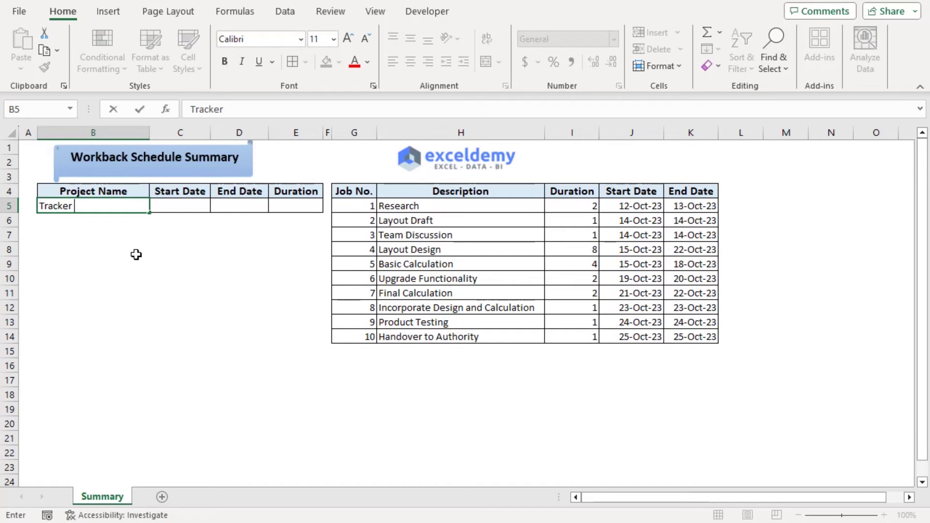
text( Upgradation)
key(Tab)
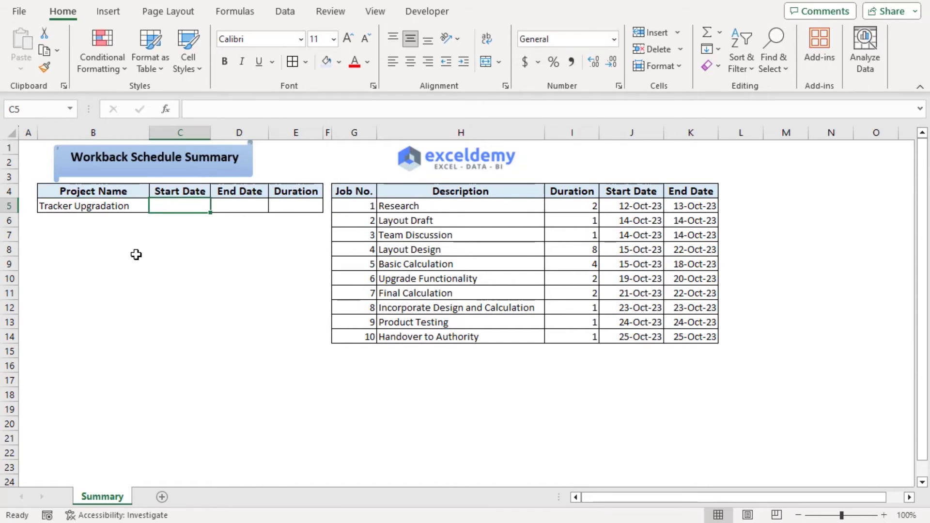
- Put the earliest start date =MIN(J5:J14) in C5
text(=)
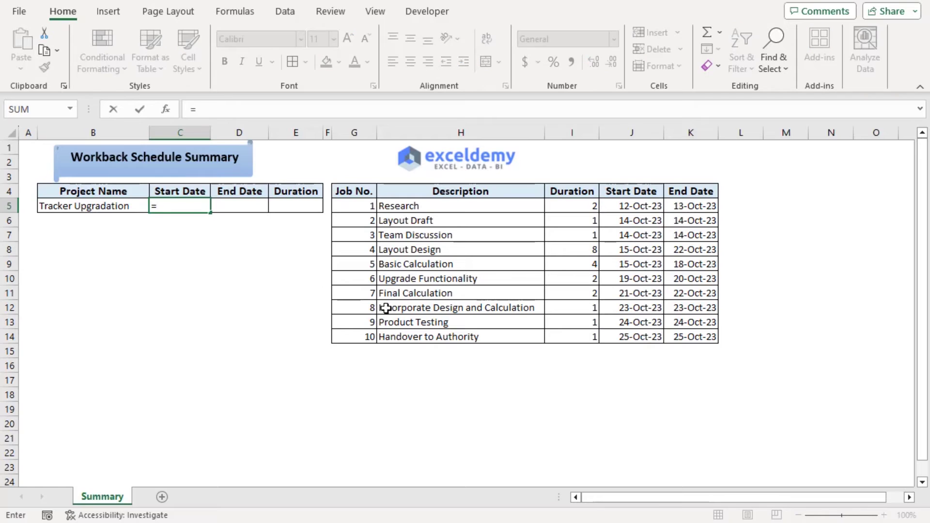
drag(618, 207, 634, 337)
key(F2)
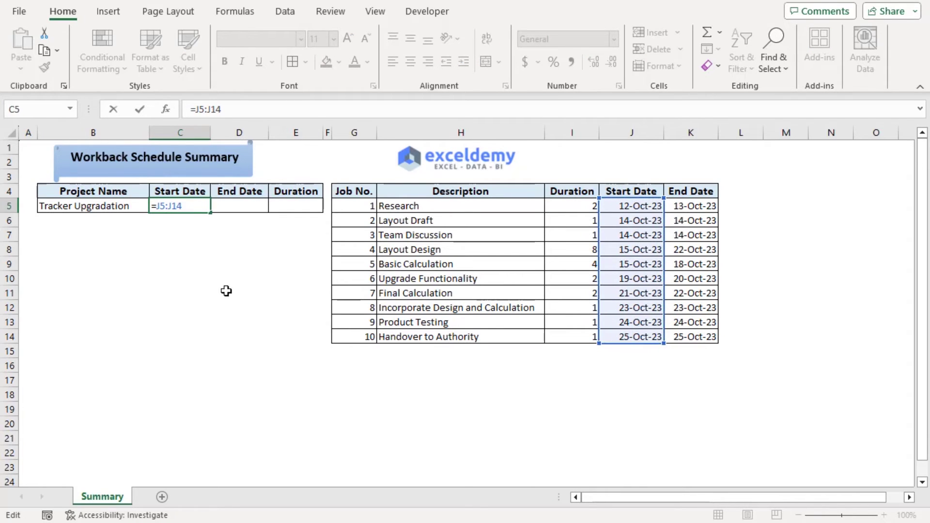
text(mi)
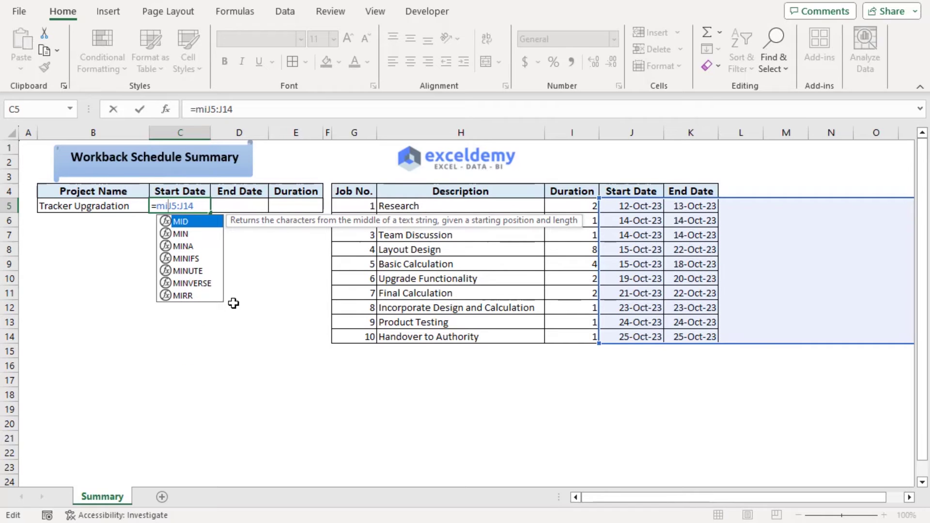
text(n)
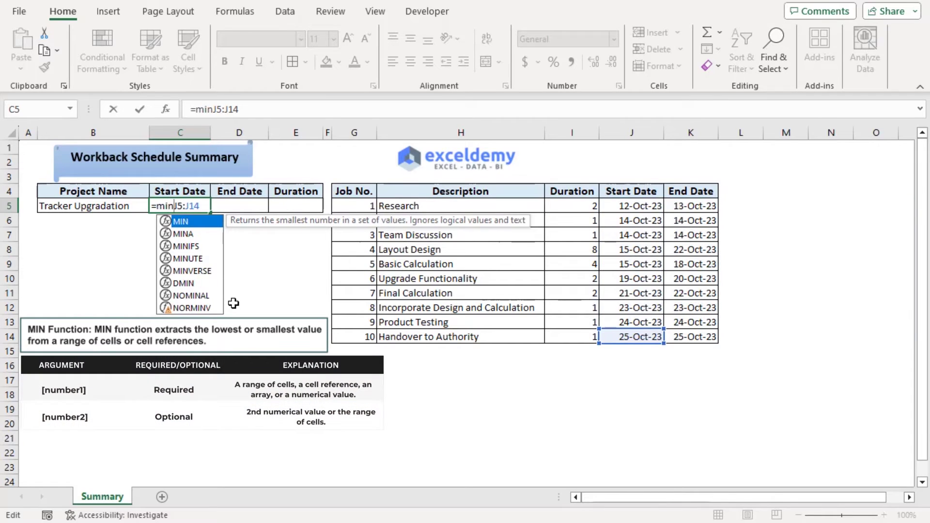
key(Tab)
click(260, 110)
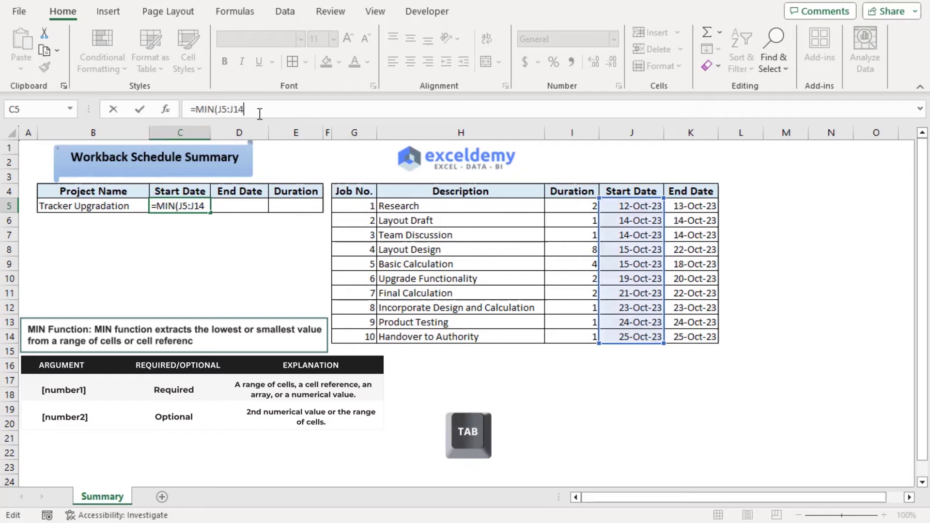
text())
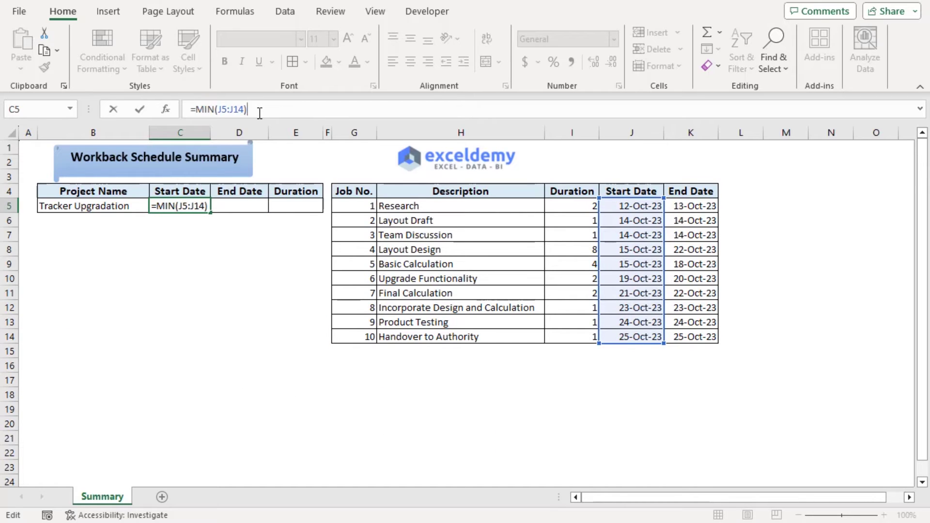
key(Return)
- Put the latest end date =MAX(K5:K14) in D5
click(262, 206)
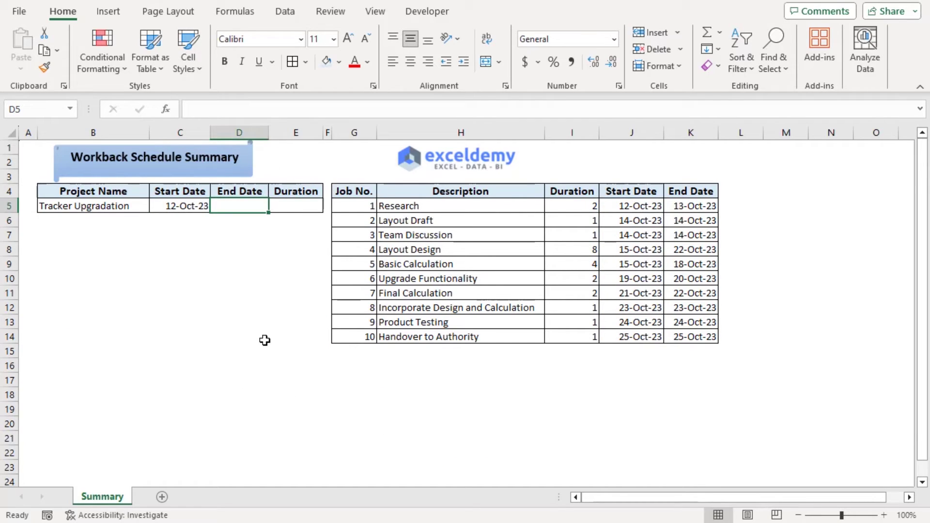
text(=max)
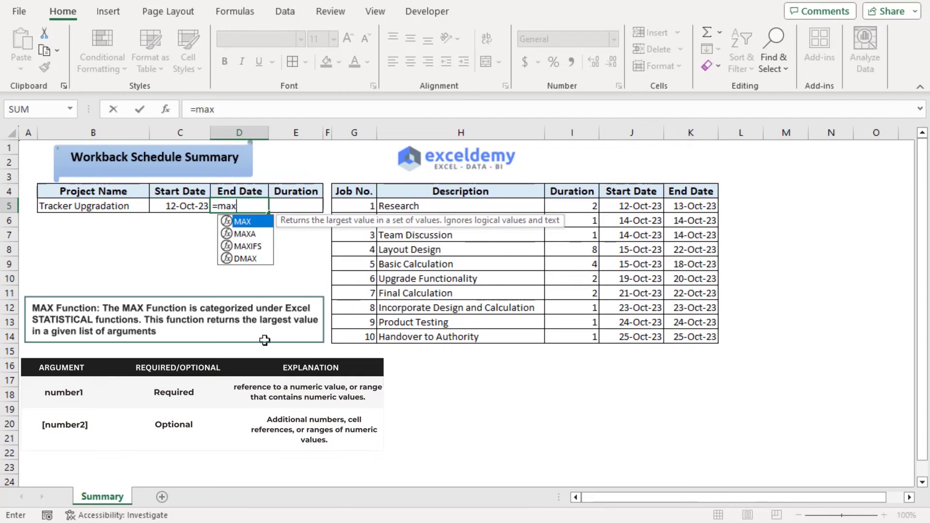
key(Tab)
drag(691, 206, 691, 337)
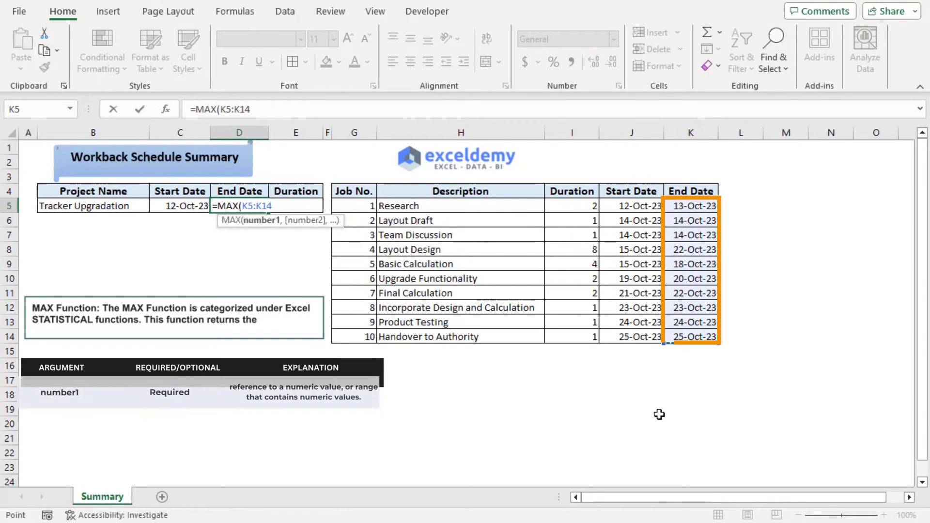
key(Return)
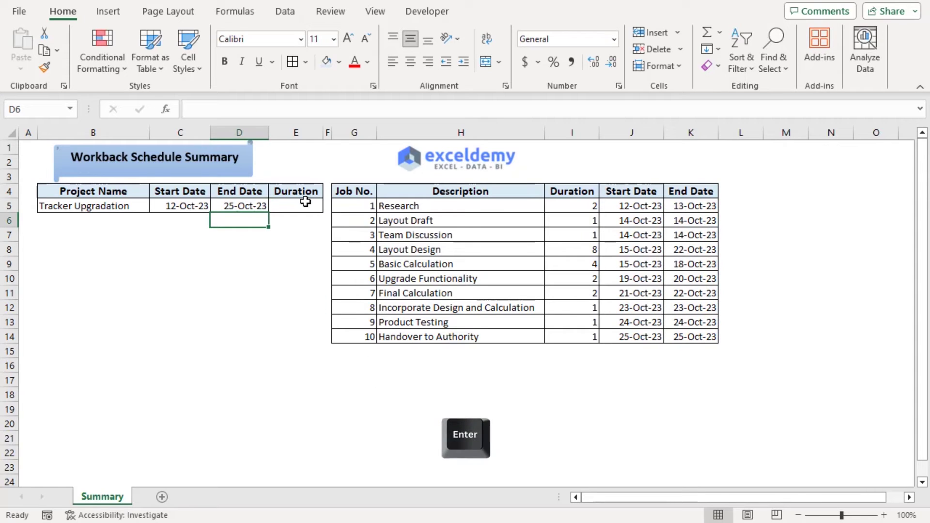
- Calculate the project duration in E5 as =D5-C5+1
click(306, 202)
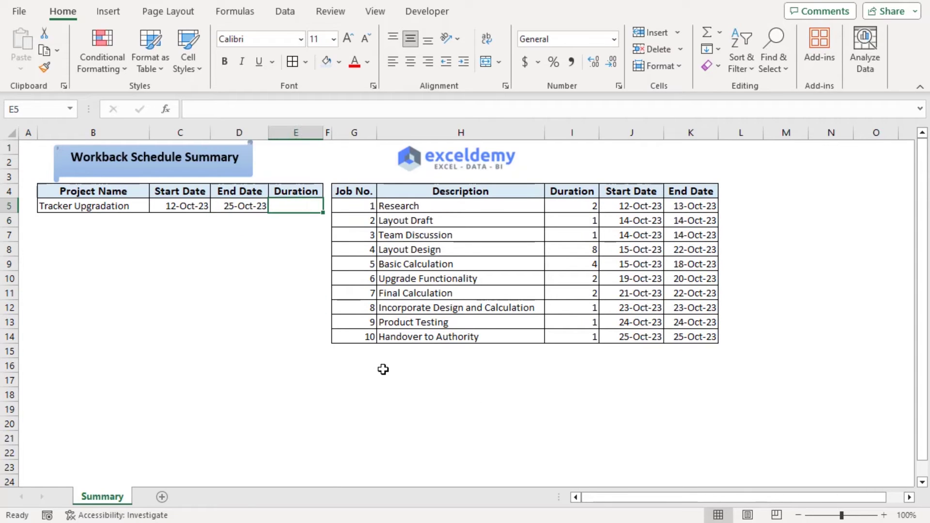
text(=)
click(230, 207)
text(-)
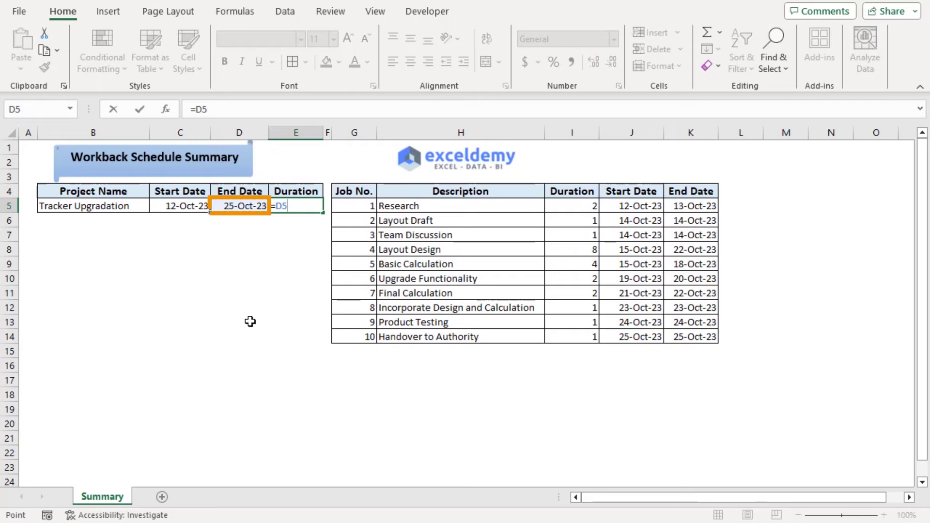
click(187, 208)
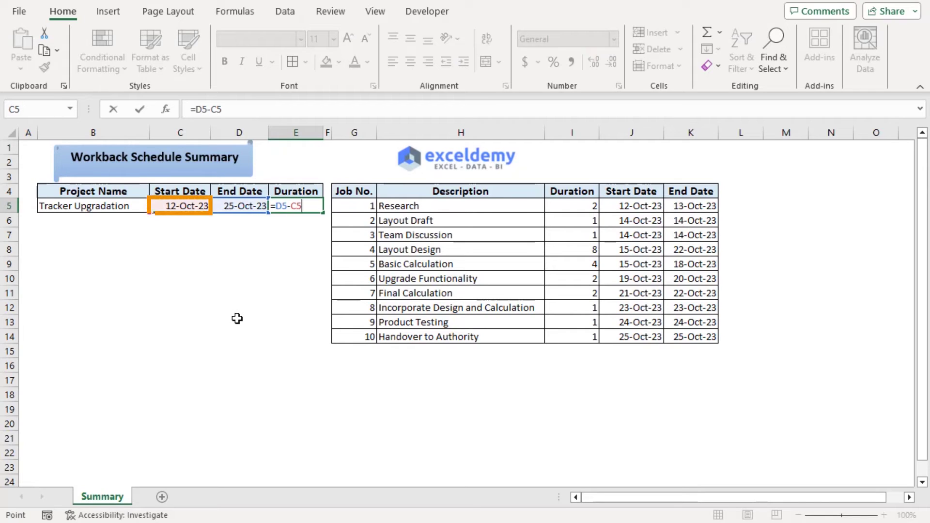
text(+1)
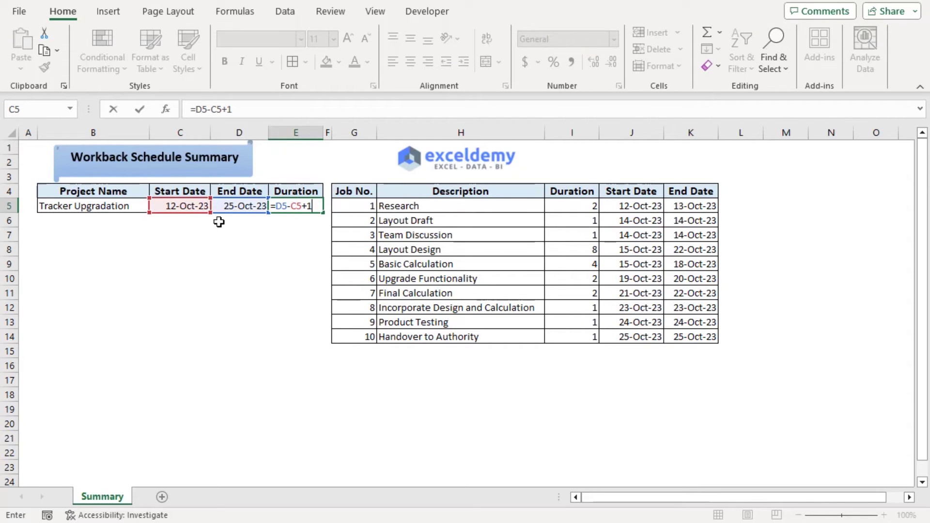
key(Return)
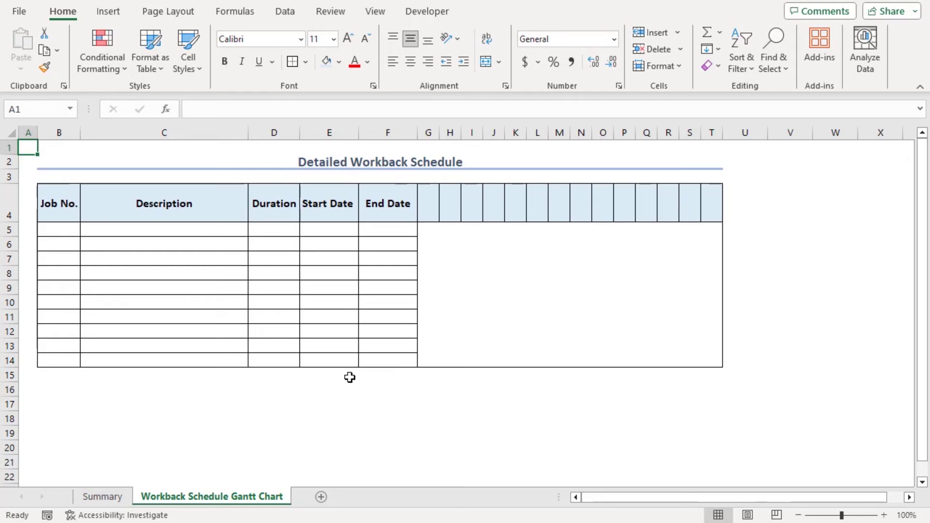
- Select B5, the first Job No. cell on the Gantt Chart sheet
click(61, 231)
- Enter =IF(Summary!G5=0,"",Summary!G5) in B5 to pull Job No. 1 from Summary
text(=)
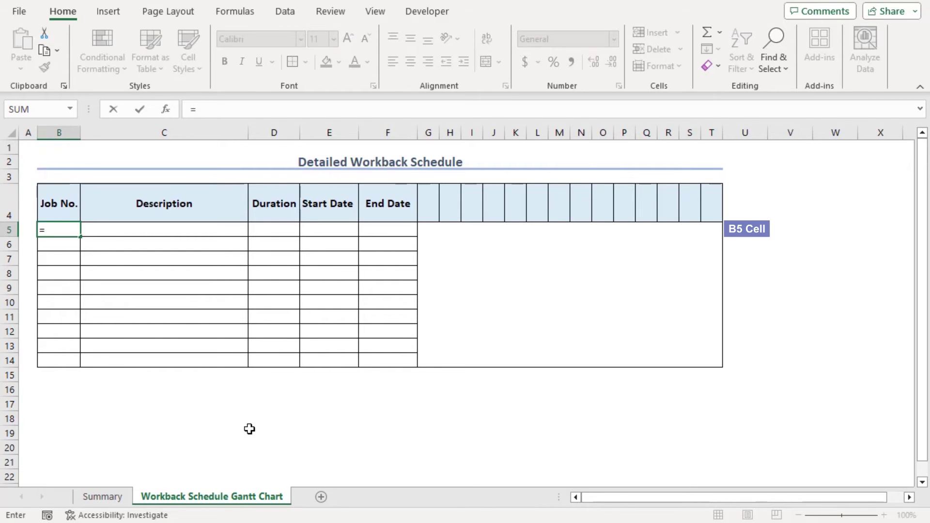
text(i)
key(Tab)
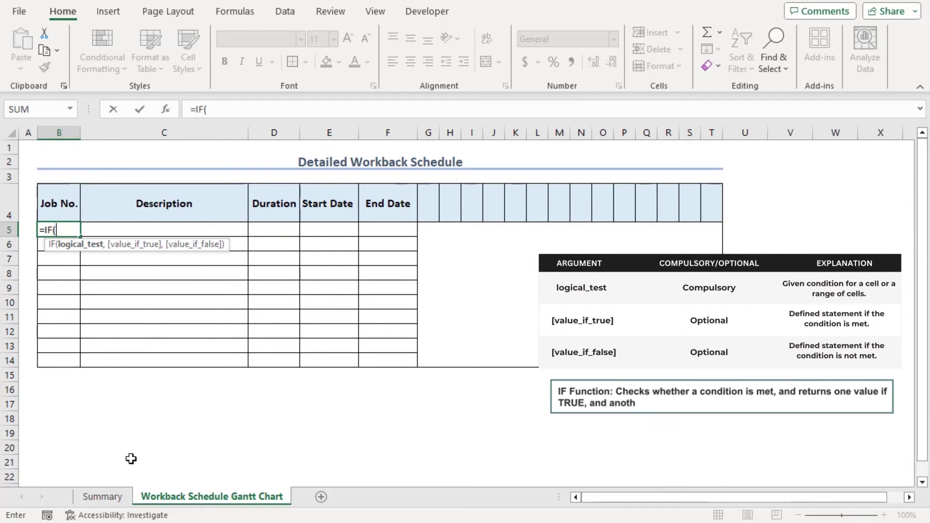
click(104, 495)
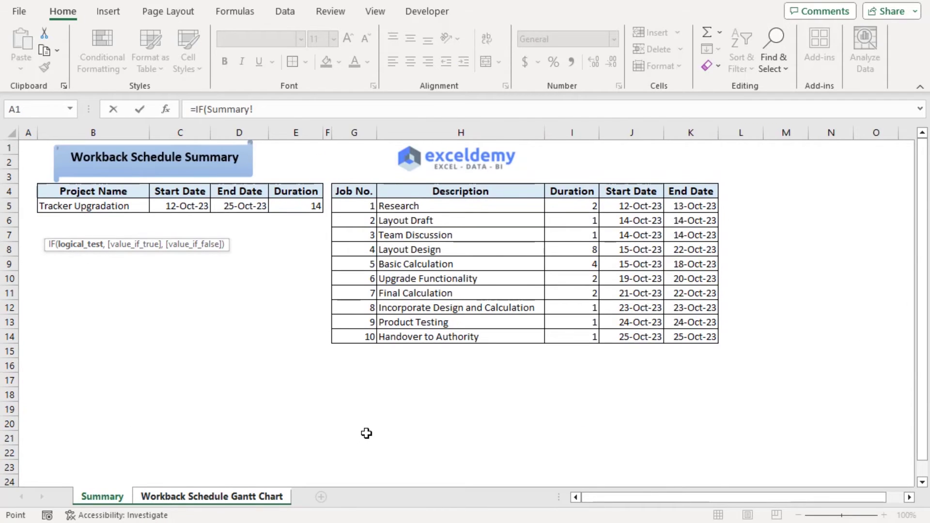
click(356, 204)
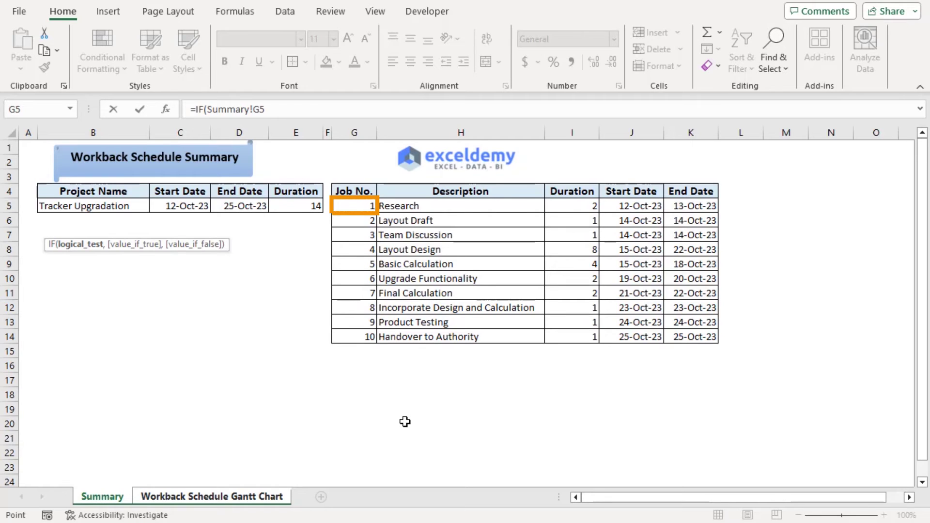
text(=)
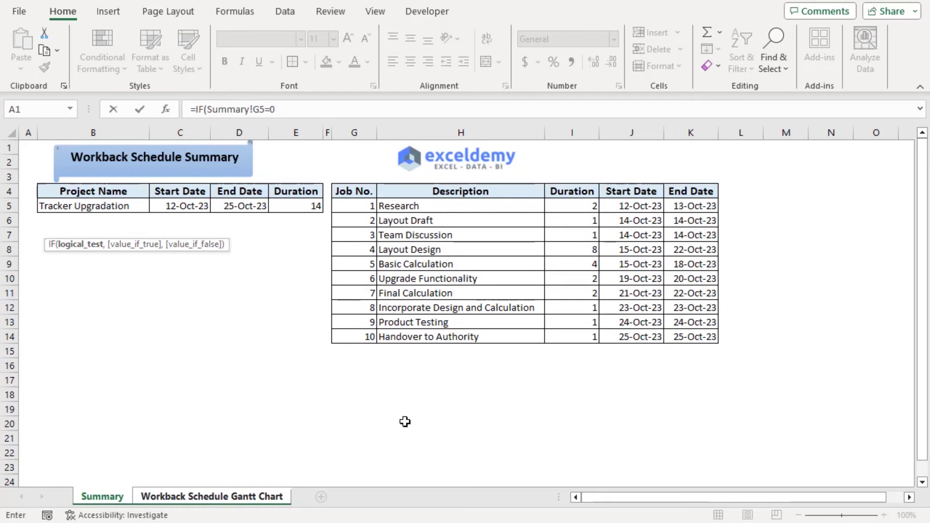
text(0)
click(317, 112)
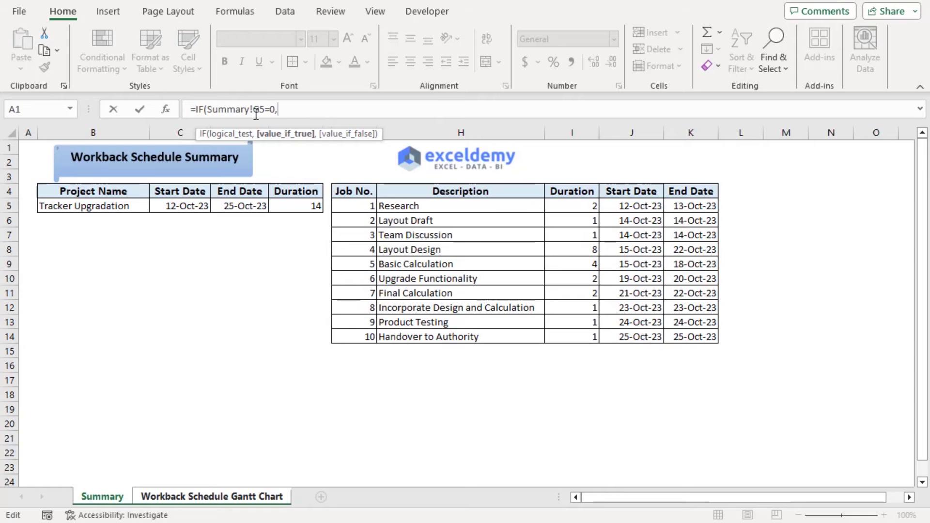
text(,"",)
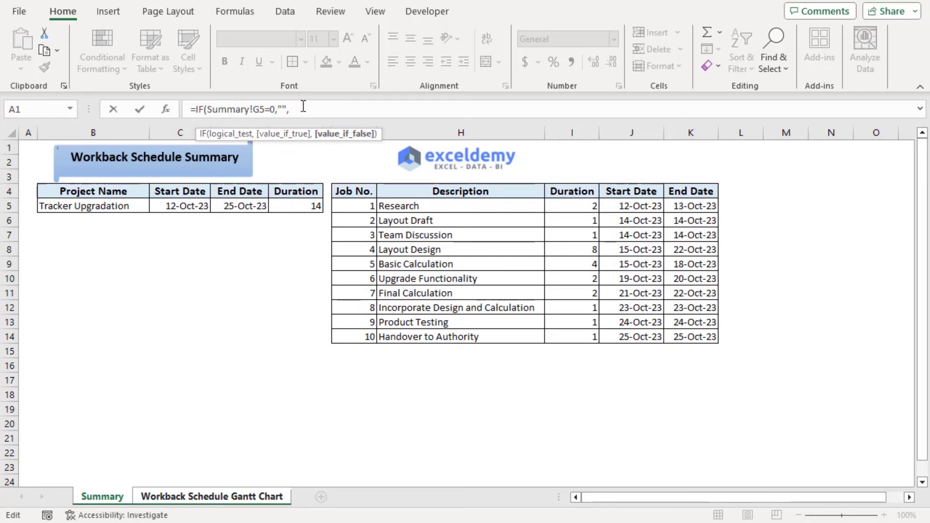
click(361, 206)
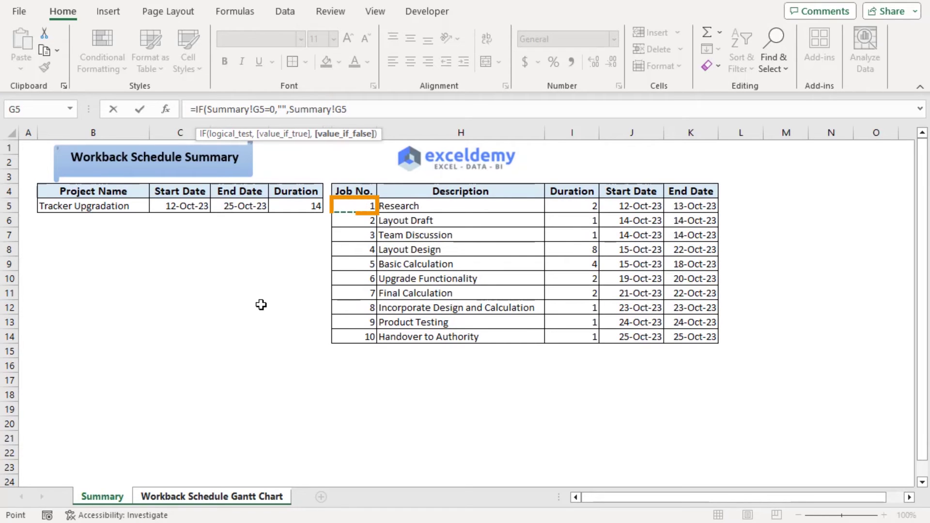
text())
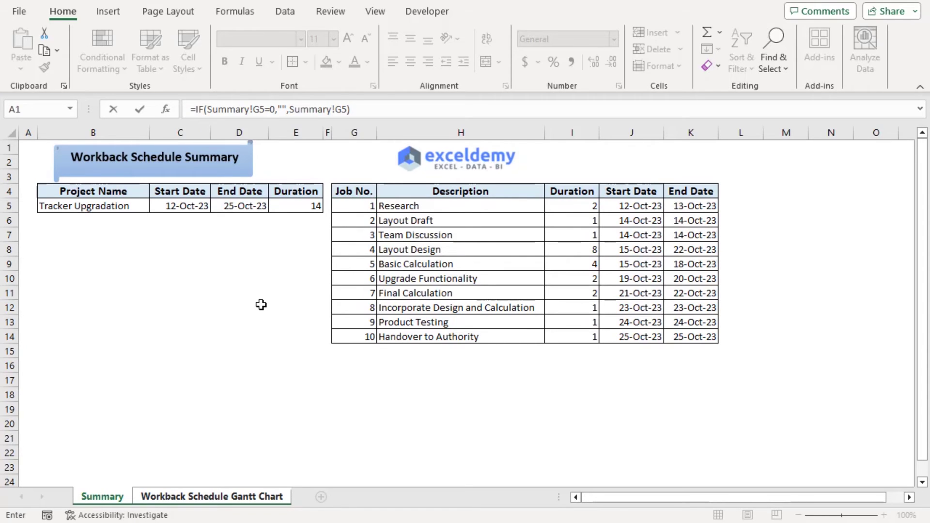
key(Return)
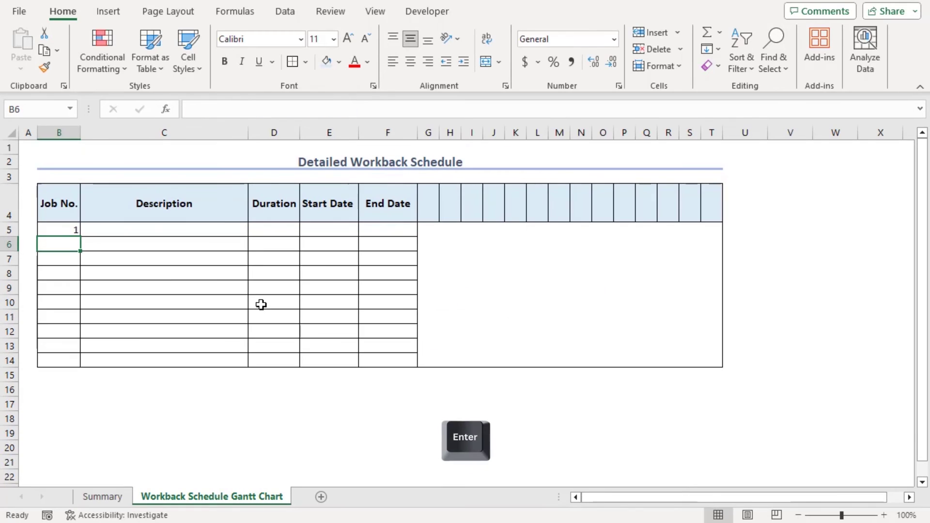
click(50, 232)
- Copy the table formulas down to row 14 and format E5:F14 as 14-Mar-12 style dates
drag(80, 237, 420, 368)
click(317, 232)
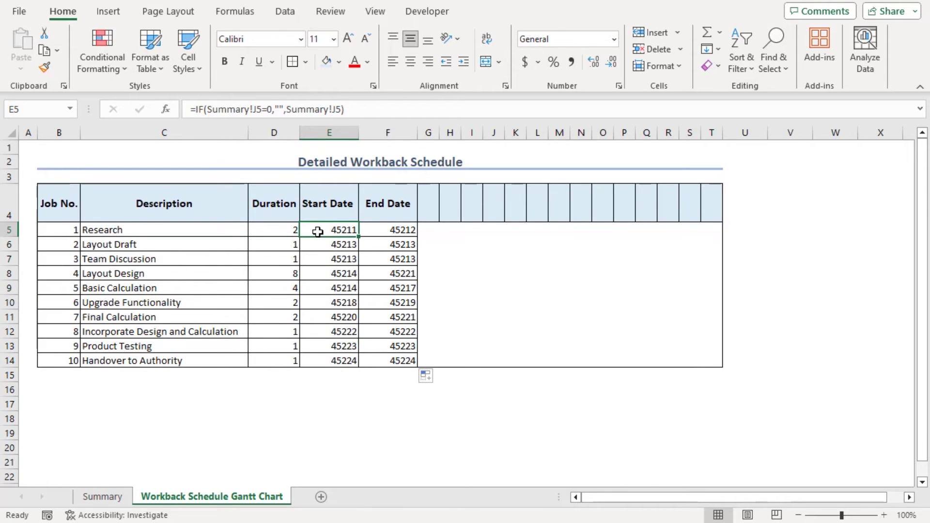
drag(315, 231, 398, 361)
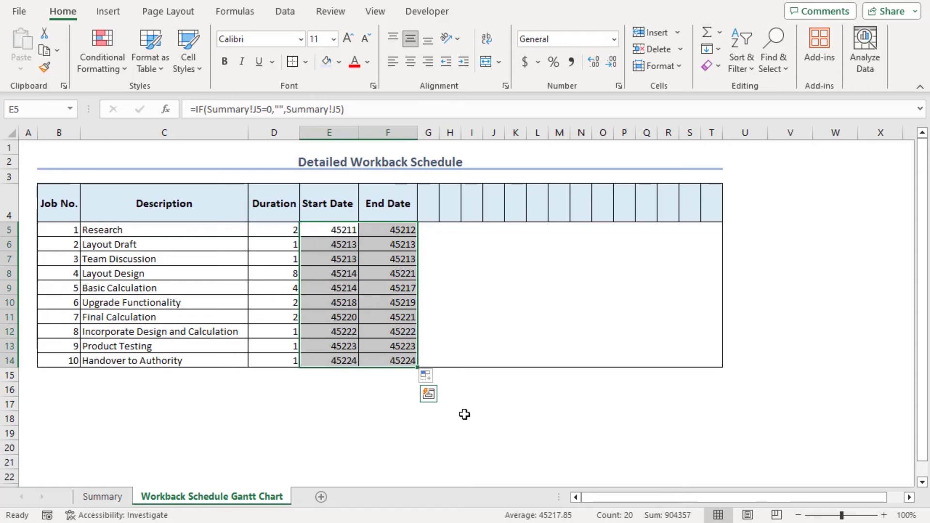
key(ctrl+1)
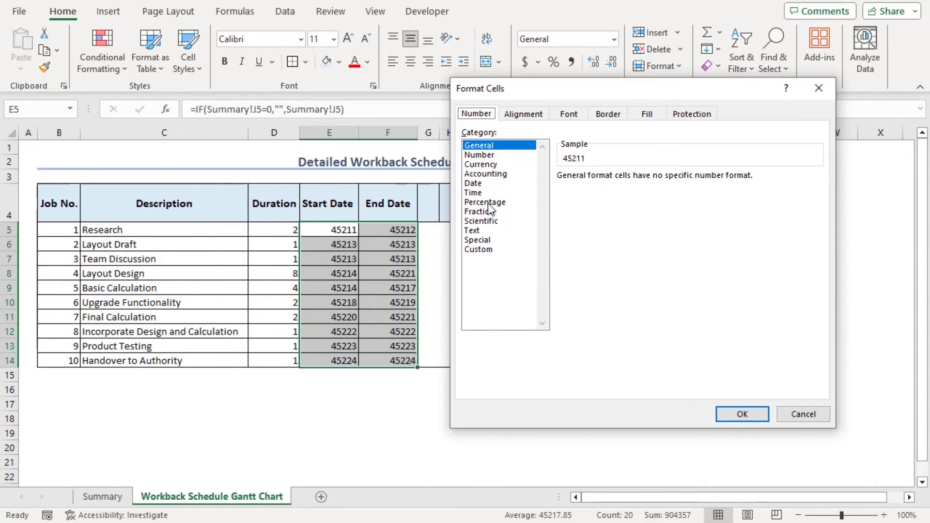
click(474, 184)
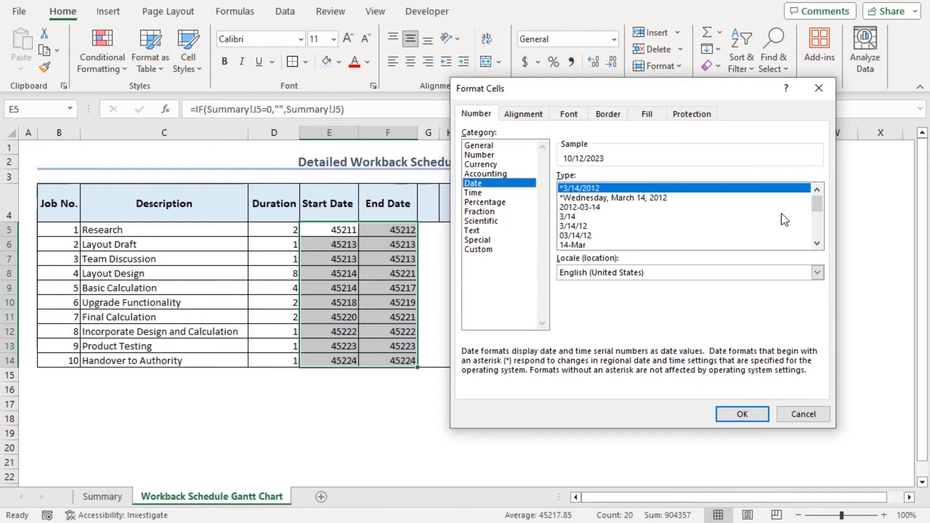
scroll(817, 207, down, 1)
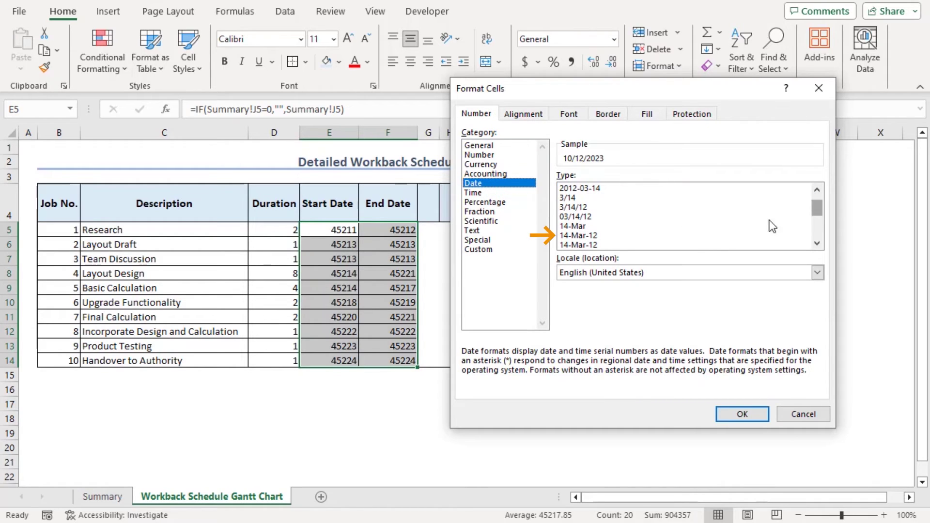
click(589, 235)
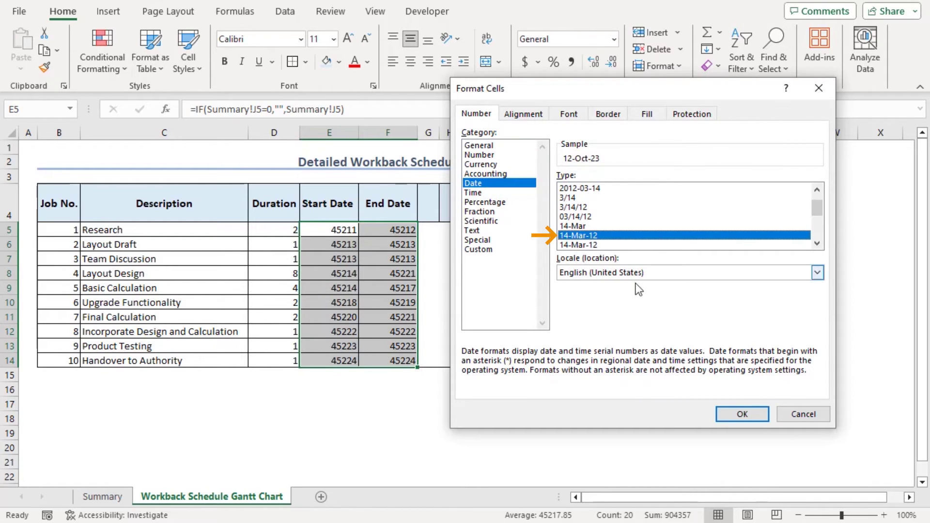
click(743, 414)
click(334, 412)
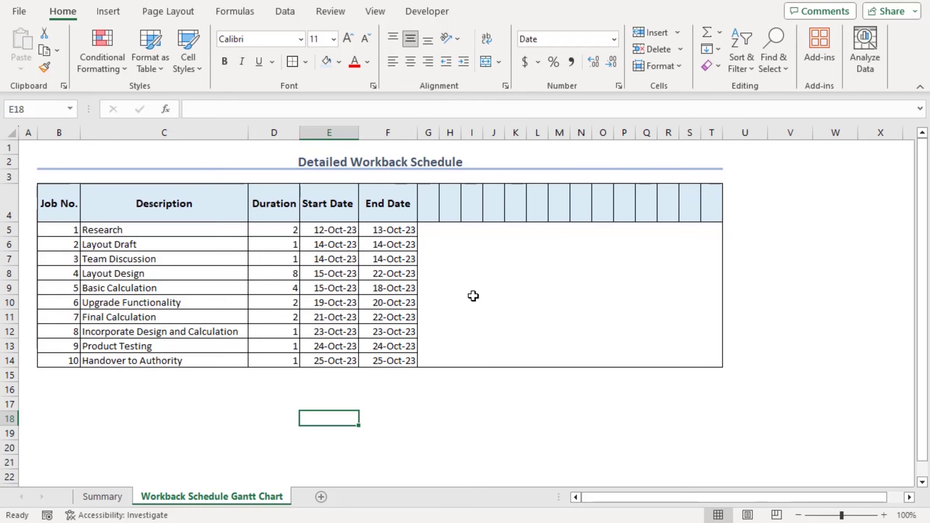
- Link G4 to Summary!C5, rotate the date upward, and make row 4 taller
click(427, 198)
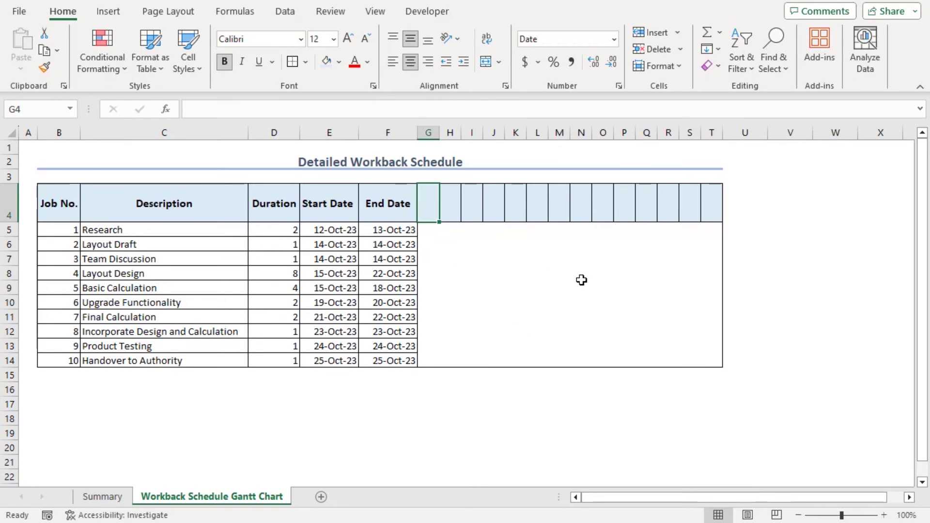
text(=)
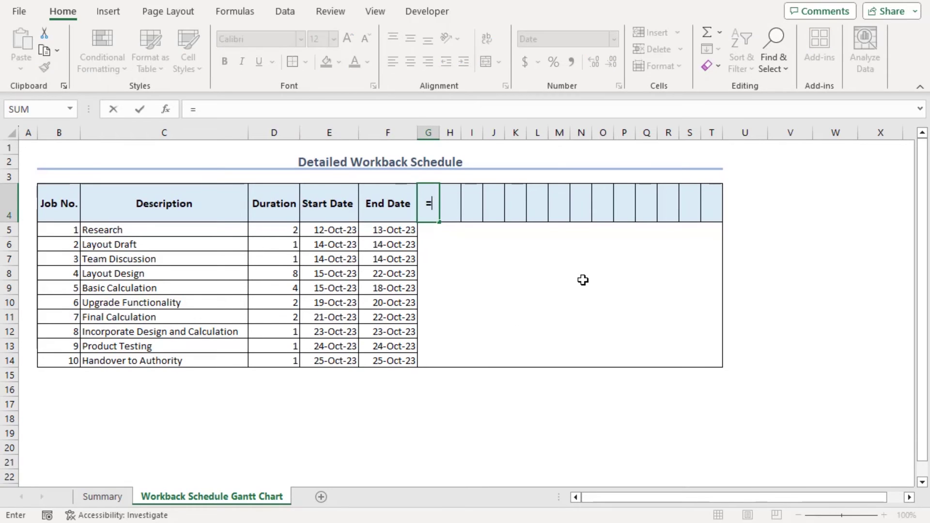
click(109, 496)
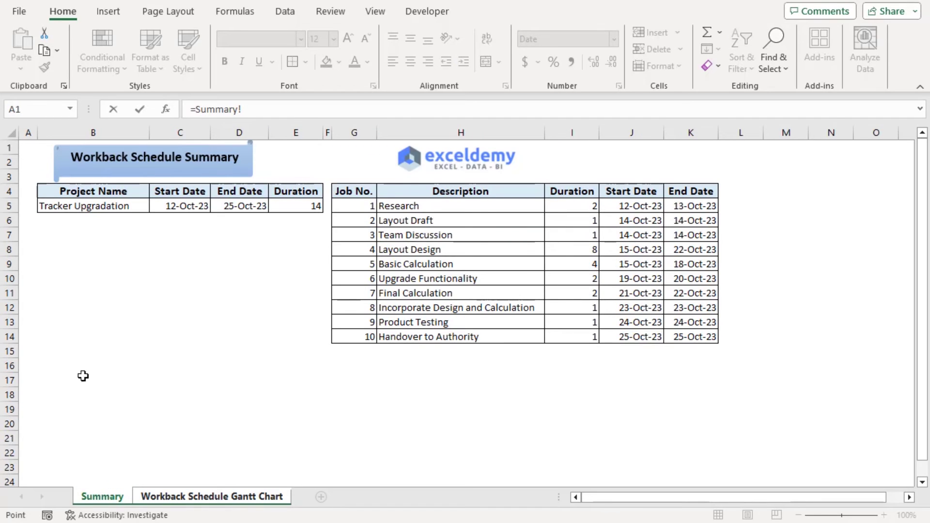
click(192, 205)
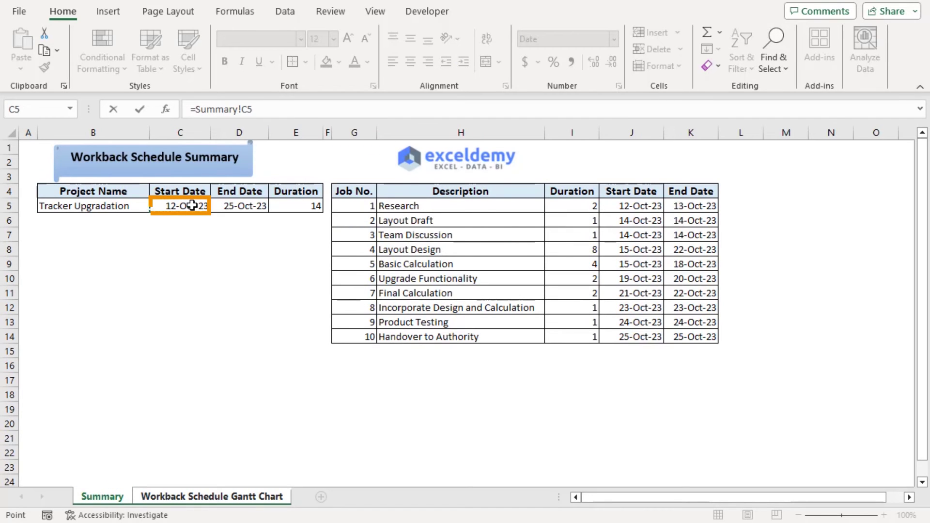
key(Return)
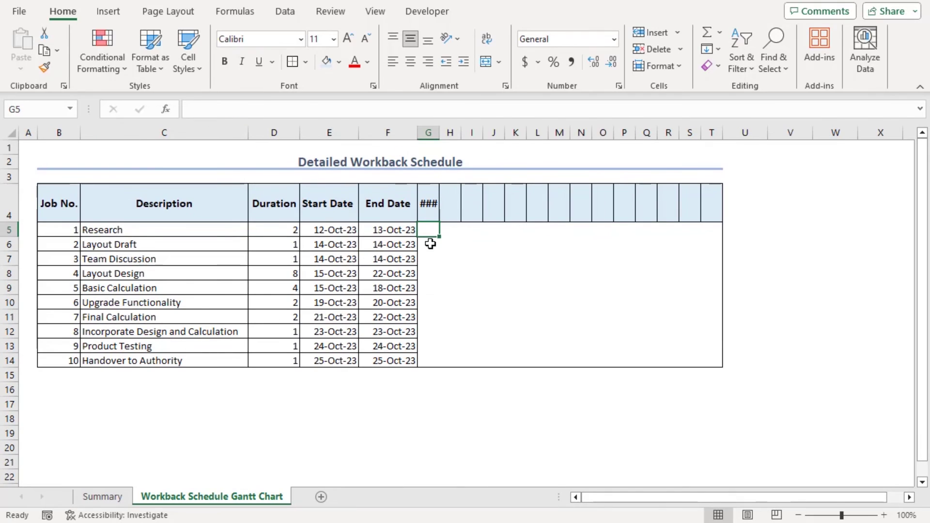
click(428, 203)
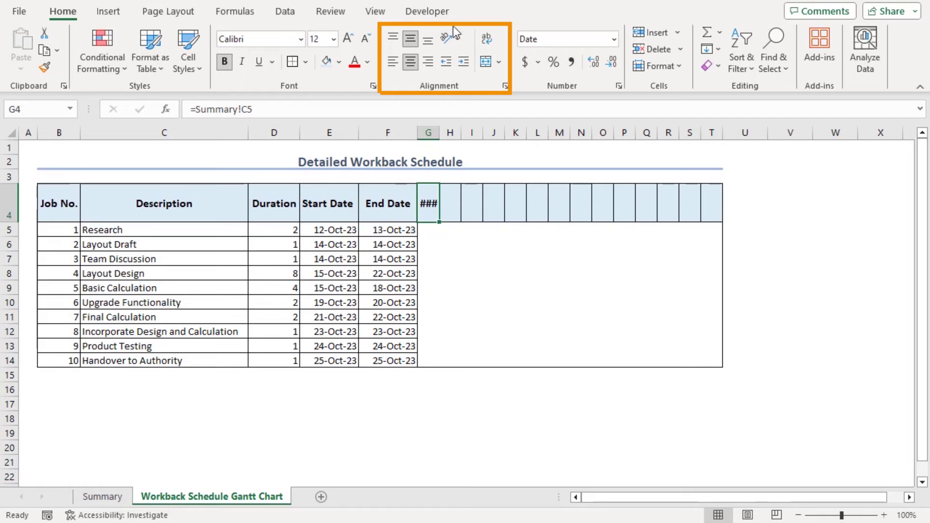
click(458, 37)
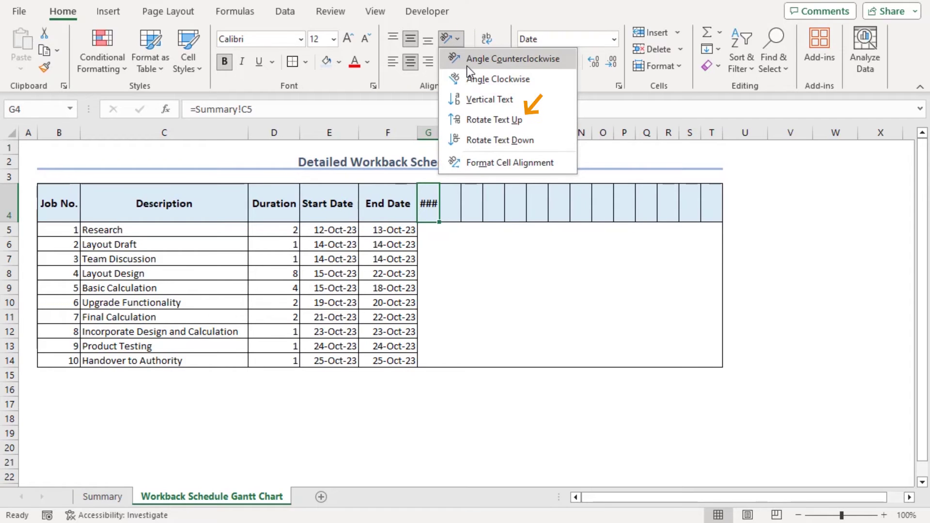
click(489, 120)
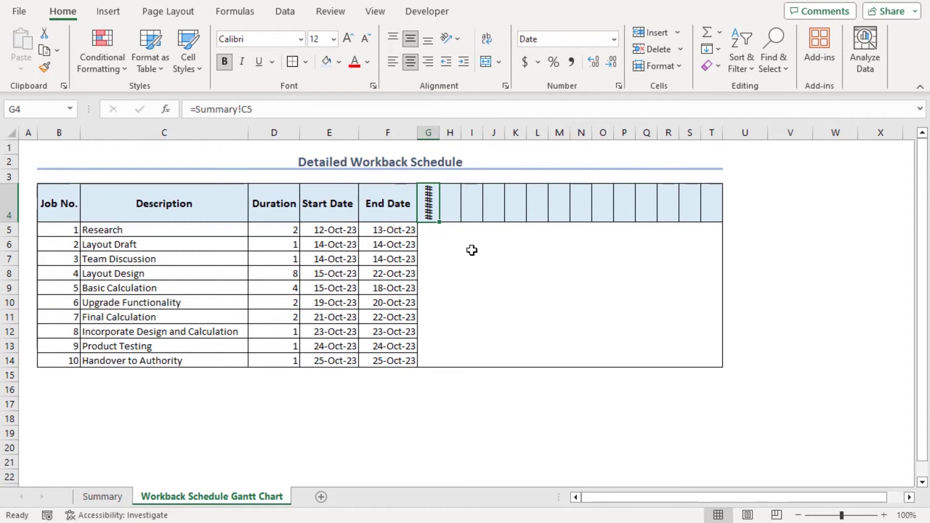
drag(12, 220, 11, 240)
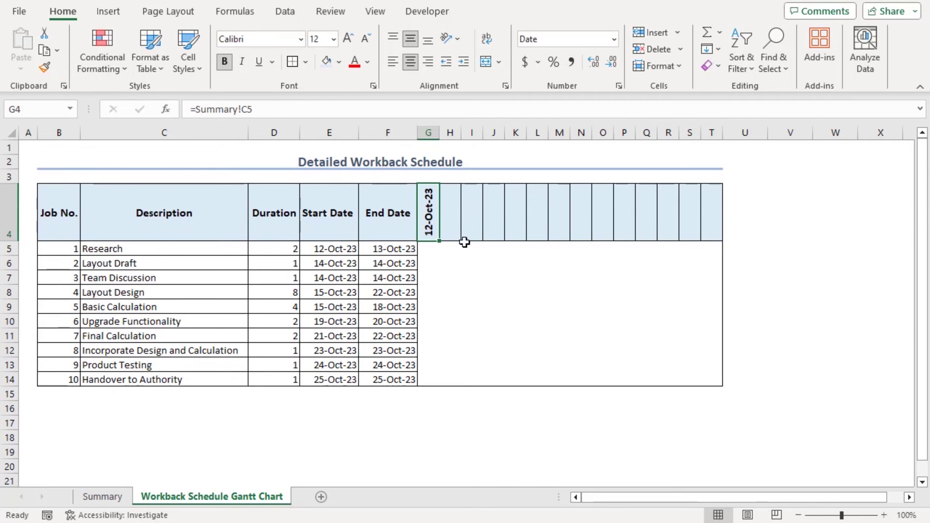
- Enter =G4+1 in H4, copy G4's rotated format onto it, and extend dates to column T
click(451, 226)
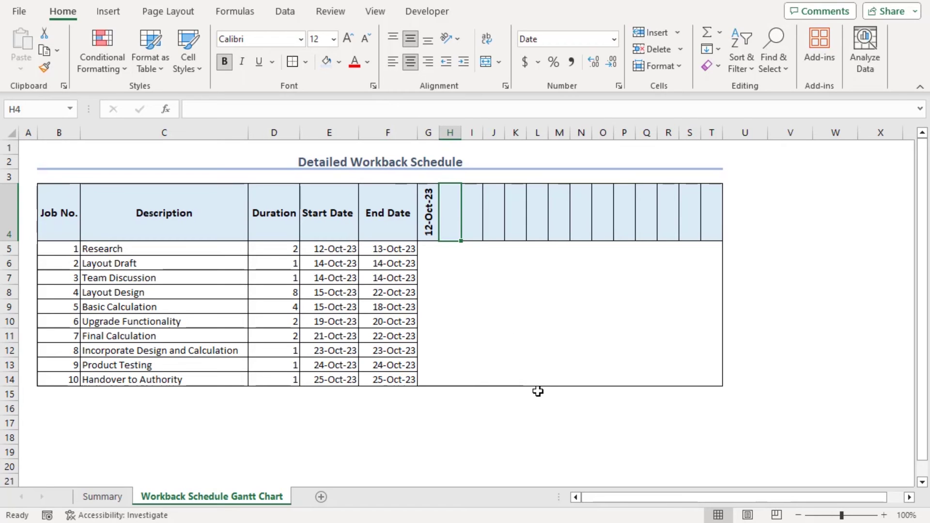
text(=)
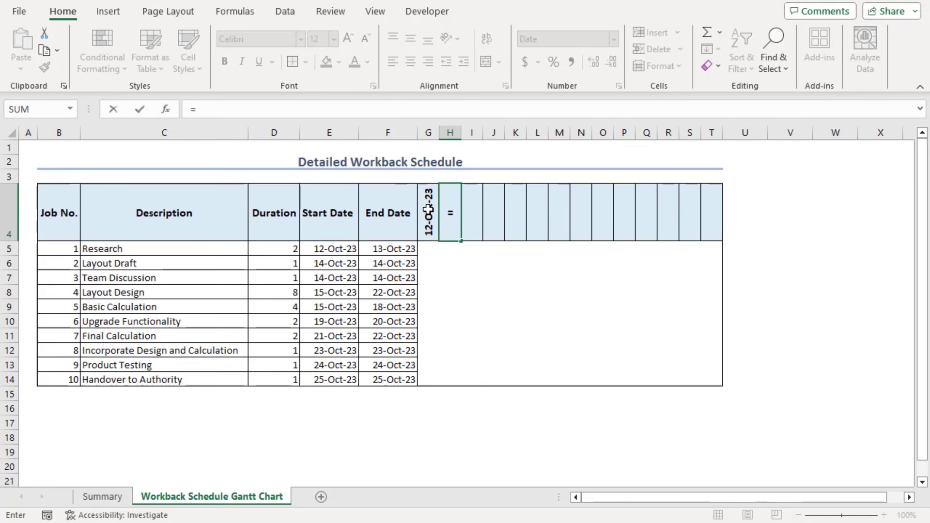
click(428, 209)
text(+1)
key(Return)
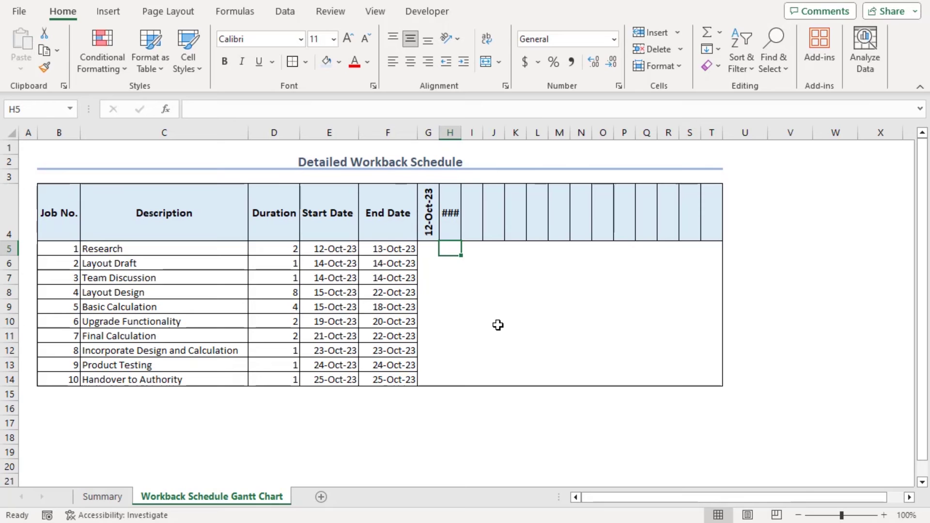
click(432, 221)
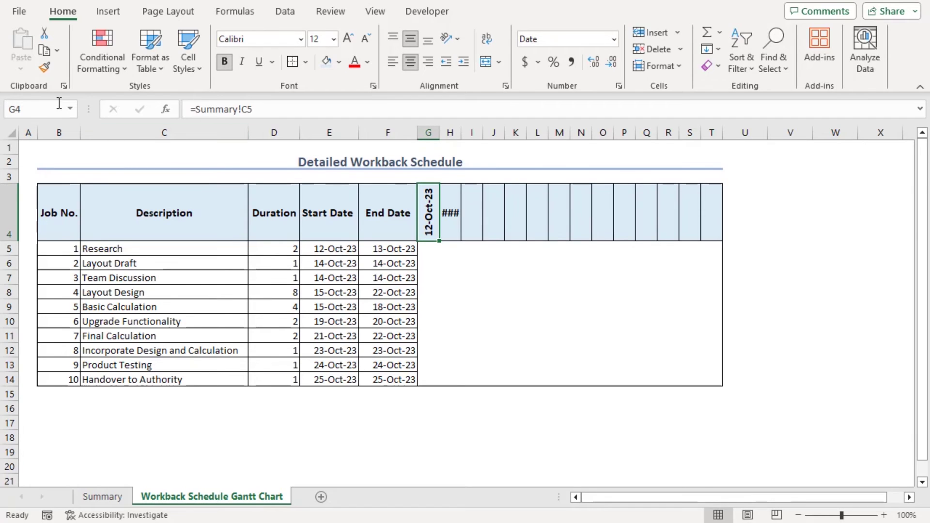
click(44, 68)
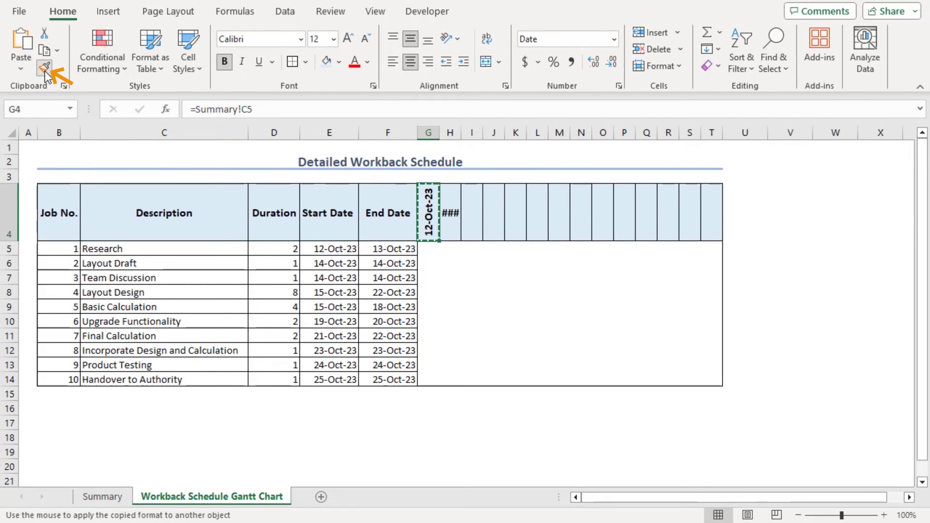
click(450, 209)
drag(461, 240, 721, 231)
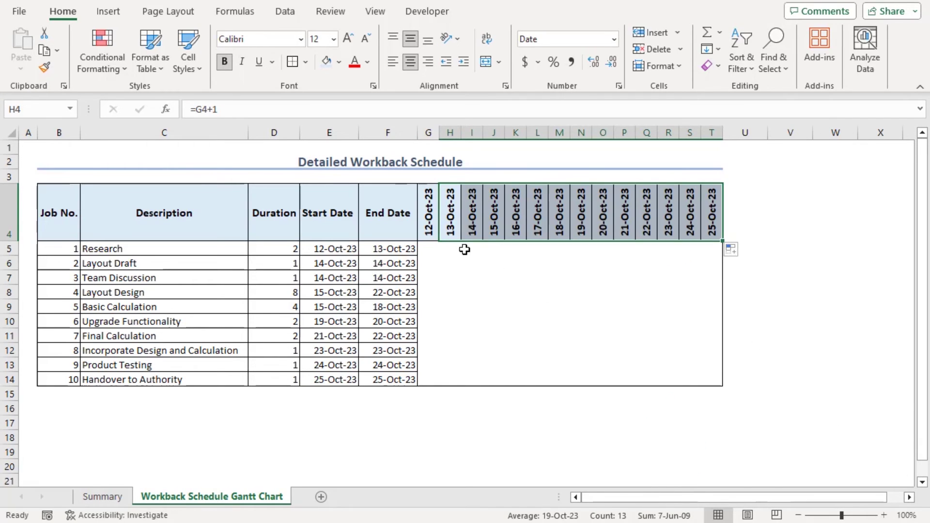
- Select G5 to begin the timeline bar formula
click(430, 248)
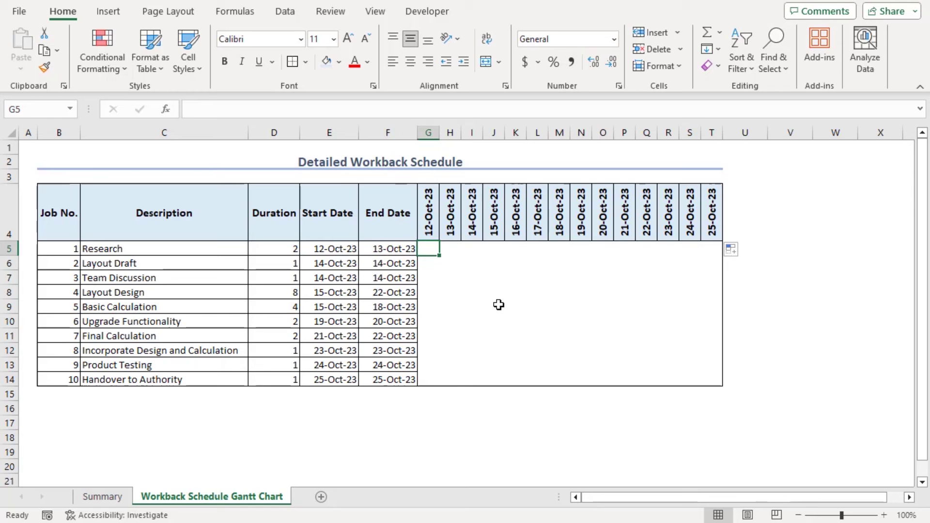
- Write an IF(AND) formula in G5 comparing G$4 with the Research dates $E5 and $F5
text(=)
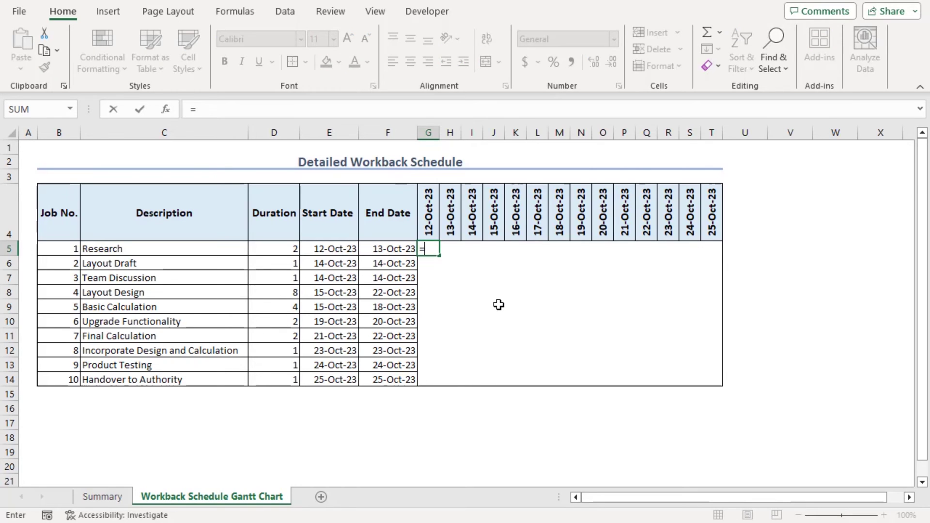
text(IF()
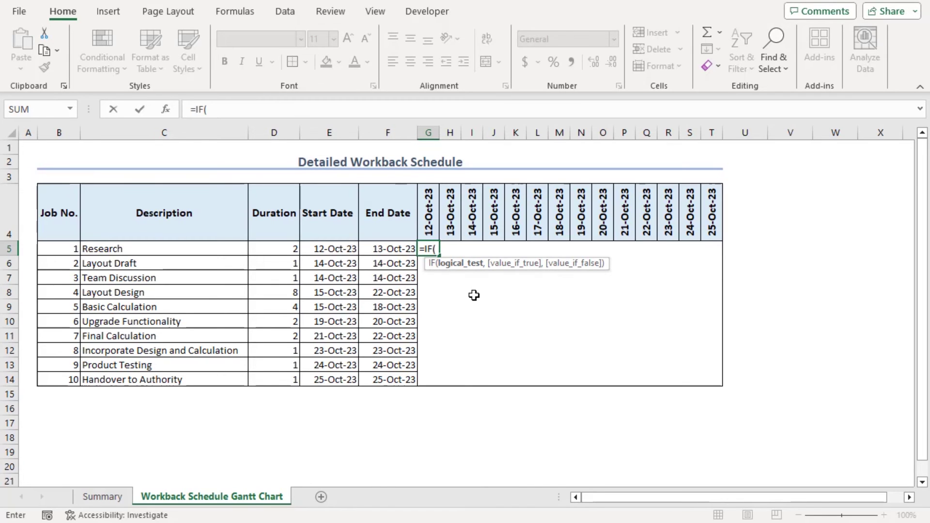
text(AND()
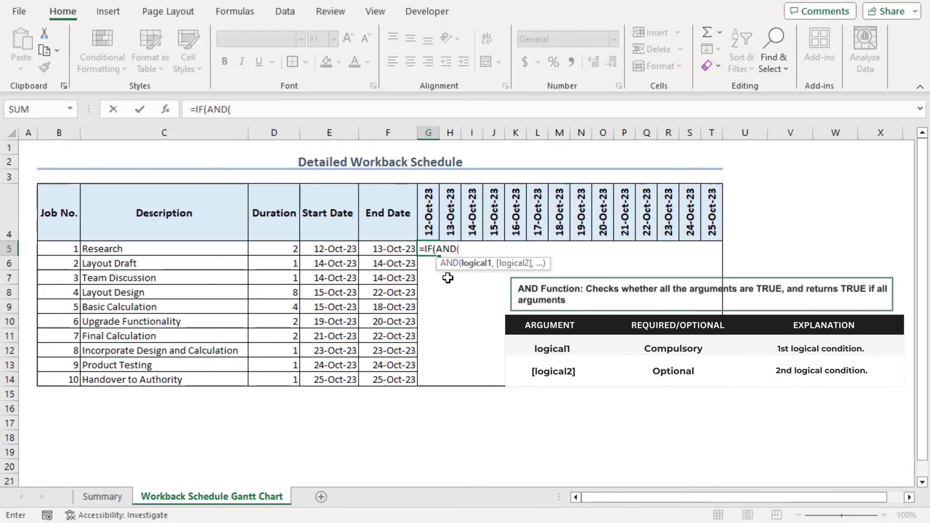
click(428, 214)
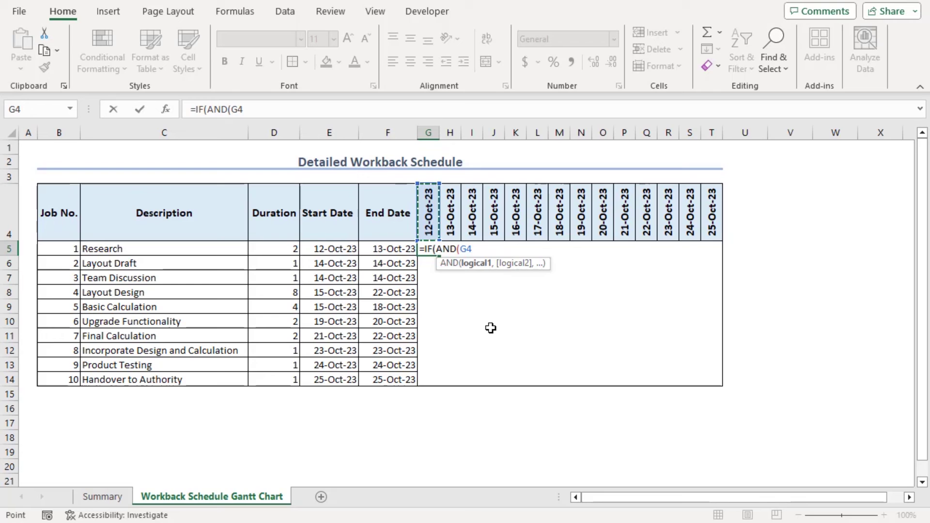
key(F4)
key(F4)
text(>)
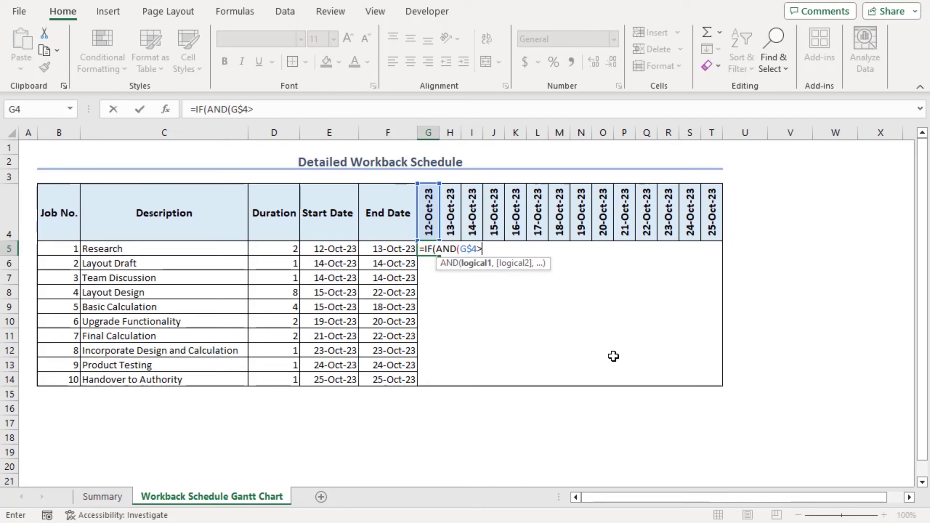
text(=)
click(334, 257)
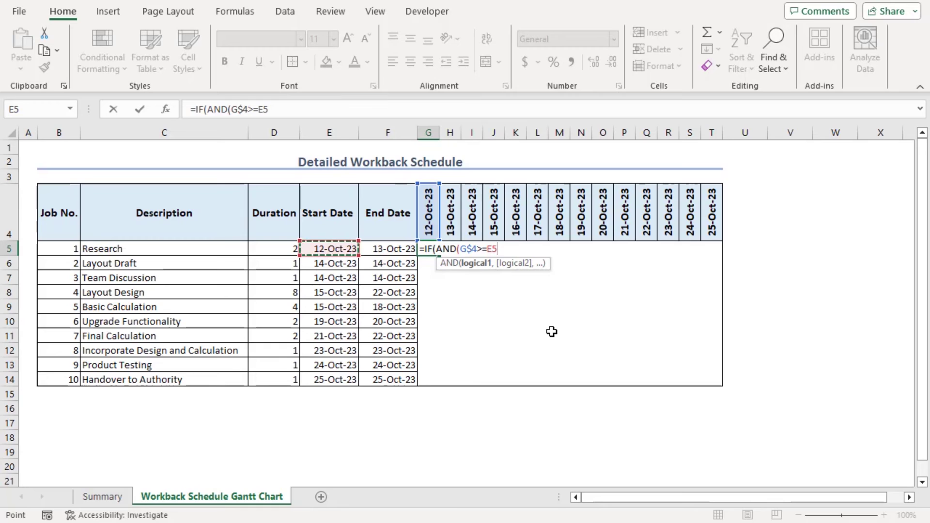
key(F4)
key(F4)
key(F4)
text(,)
click(428, 210)
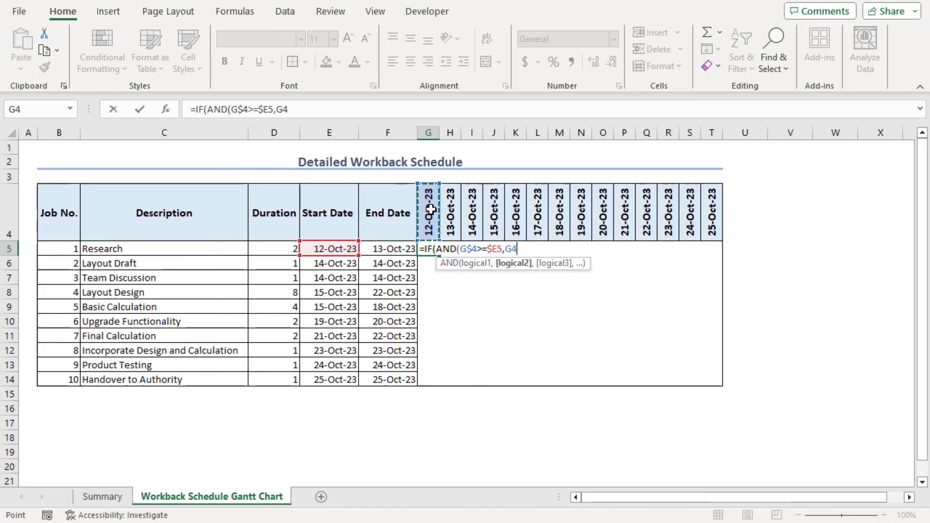
key(F4)
key(F4)
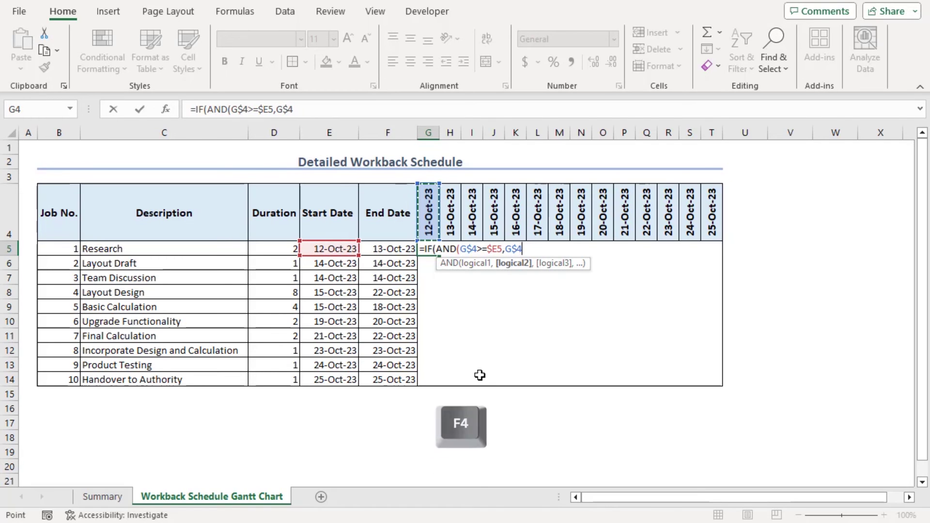
text(,)
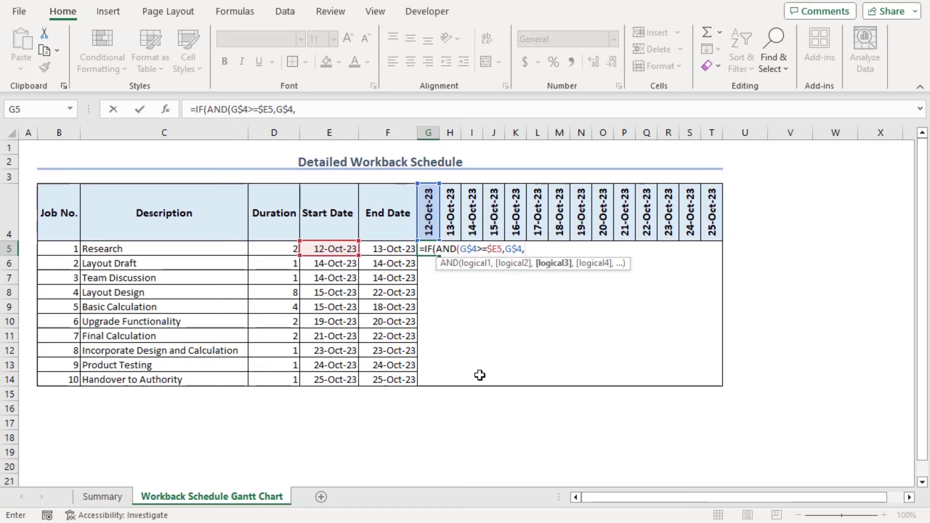
text(=)
click(410, 252)
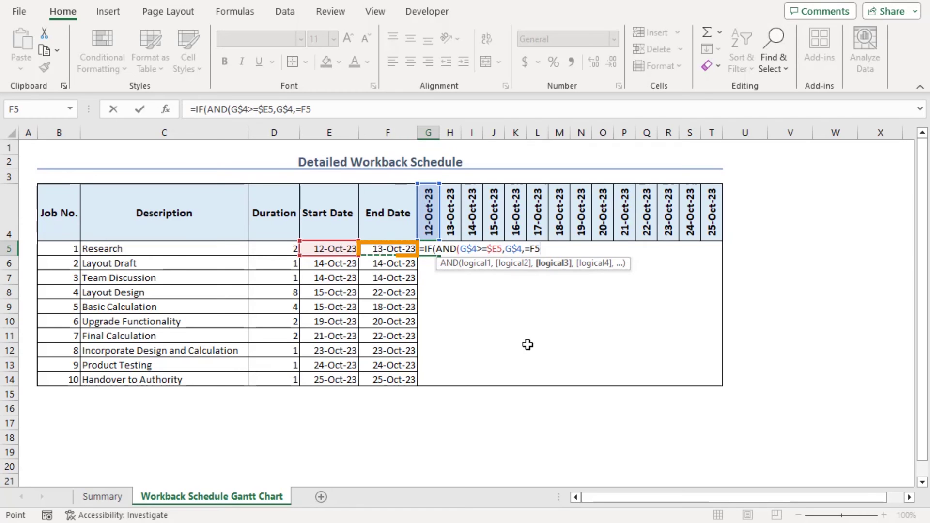
key(F4)
key(F4)
key(F4)
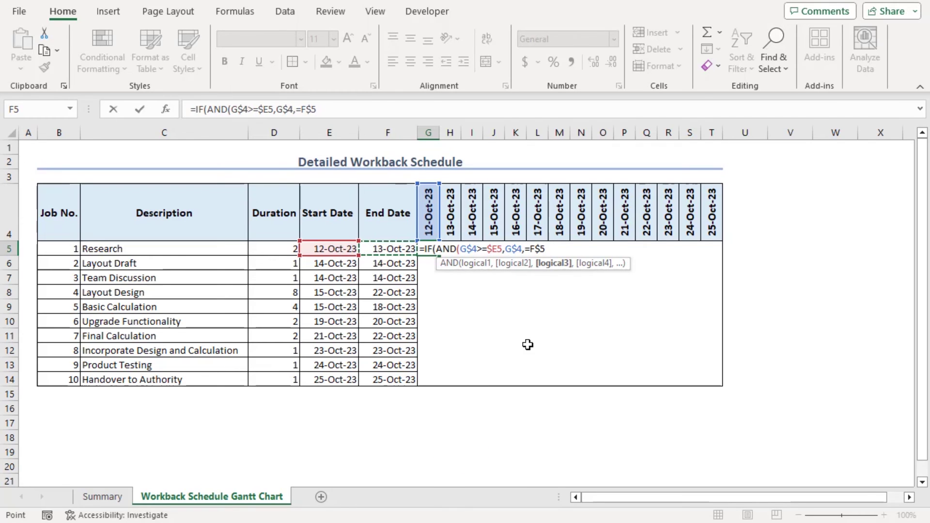
text())
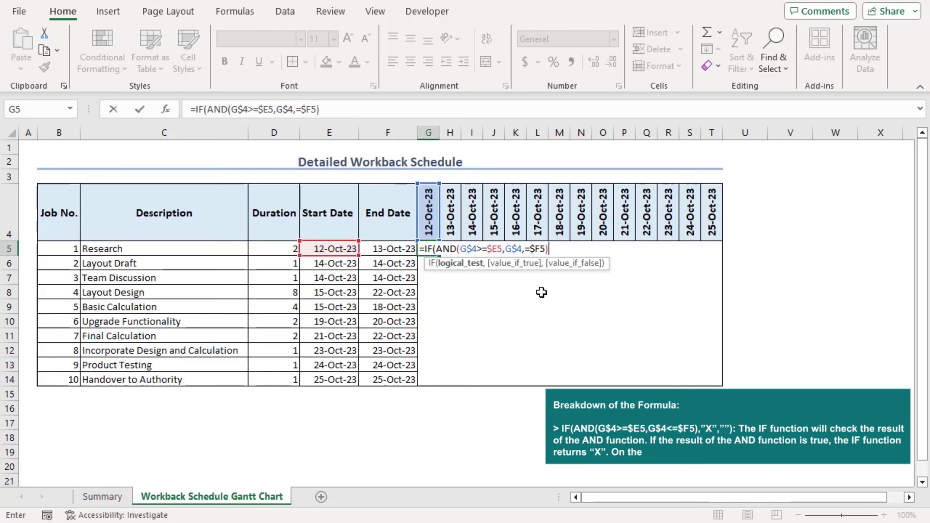
text(,)
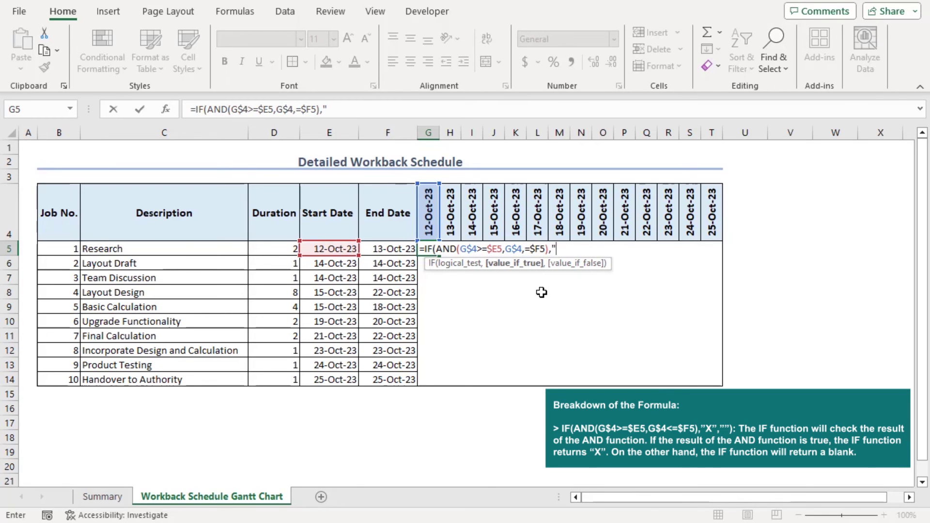
text("On",)
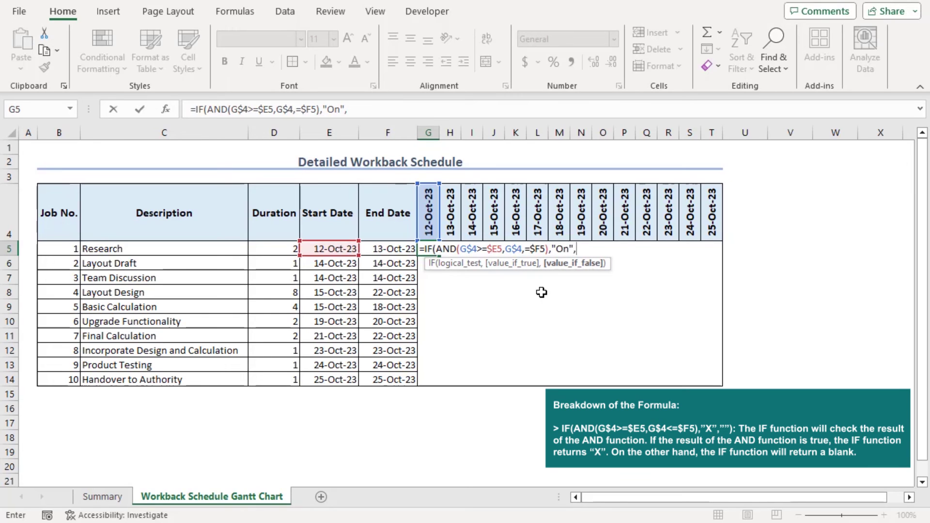
text(""))
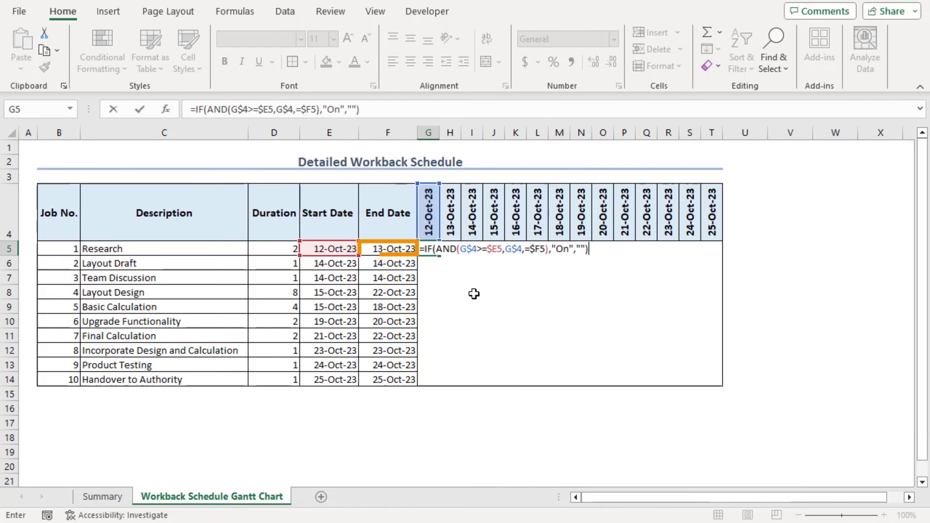
- Correct the end-date test to G$4<=$F5 so G5 returns "On"
click(525, 249)
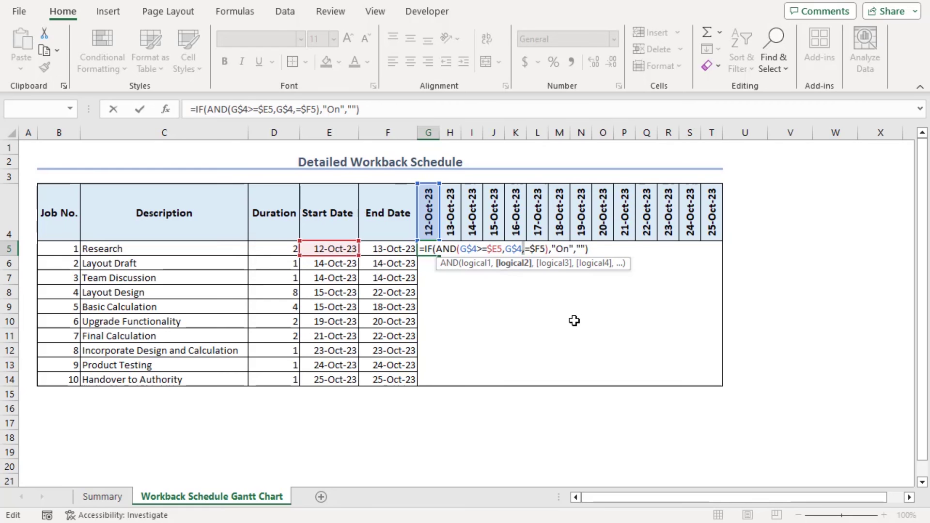
key(BackSpace)
text(<)
key(Return)
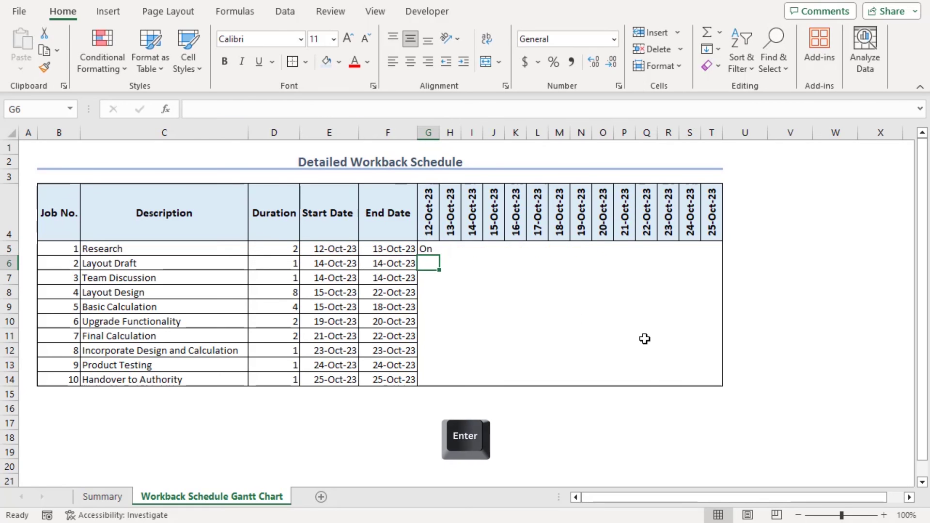
click(435, 249)
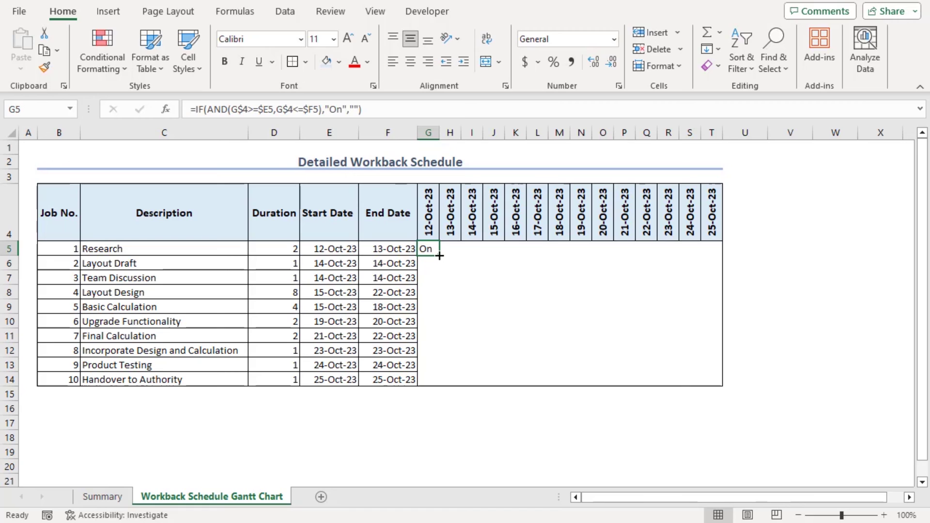
- Fill the On formula across G5:T14 and give the grid only an outside border
drag(440, 256, 725, 388)
click(481, 346)
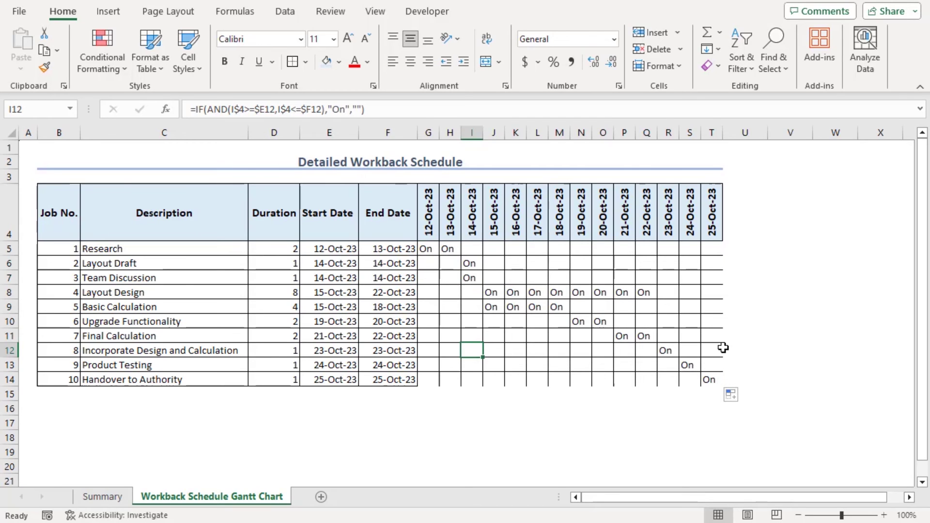
drag(431, 251, 710, 379)
click(306, 61)
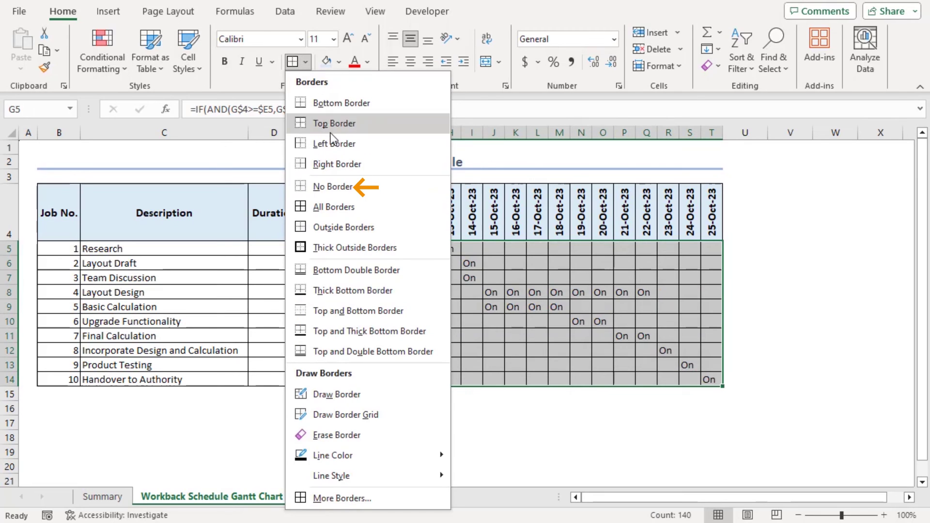
click(332, 186)
click(306, 62)
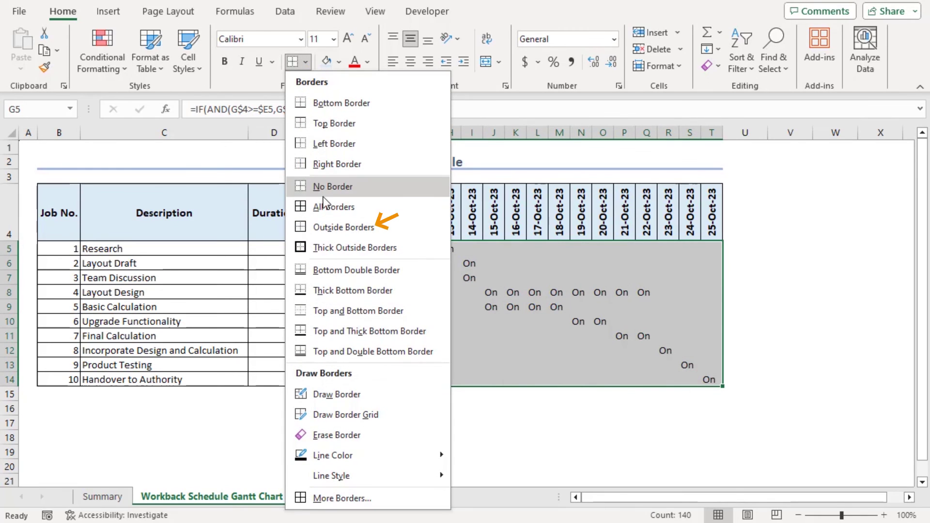
click(334, 227)
click(772, 316)
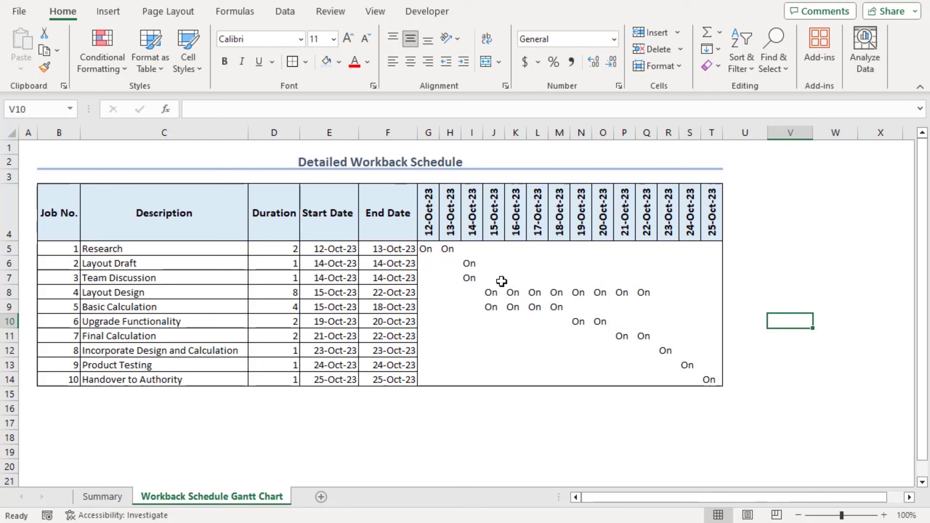
drag(428, 248, 703, 378)
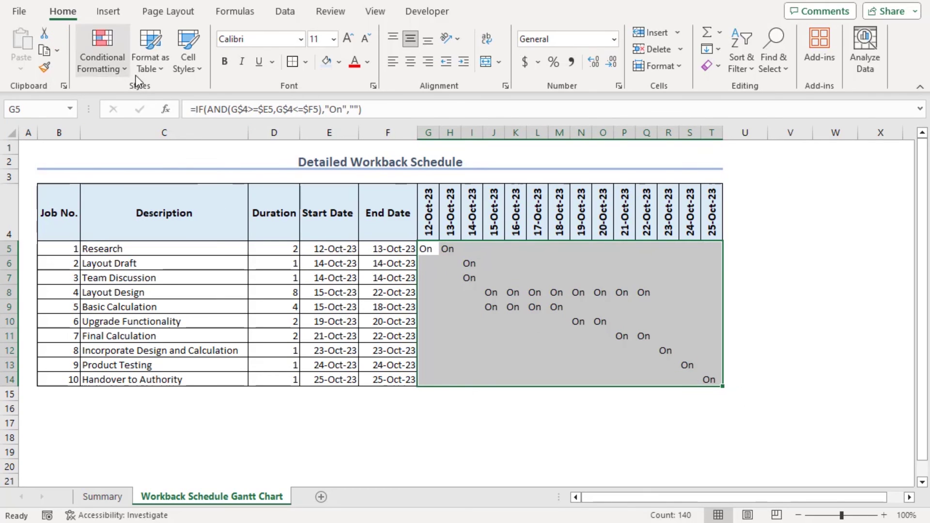
- Create a Text that Contains "On" highlight rule using a custom format
click(105, 64)
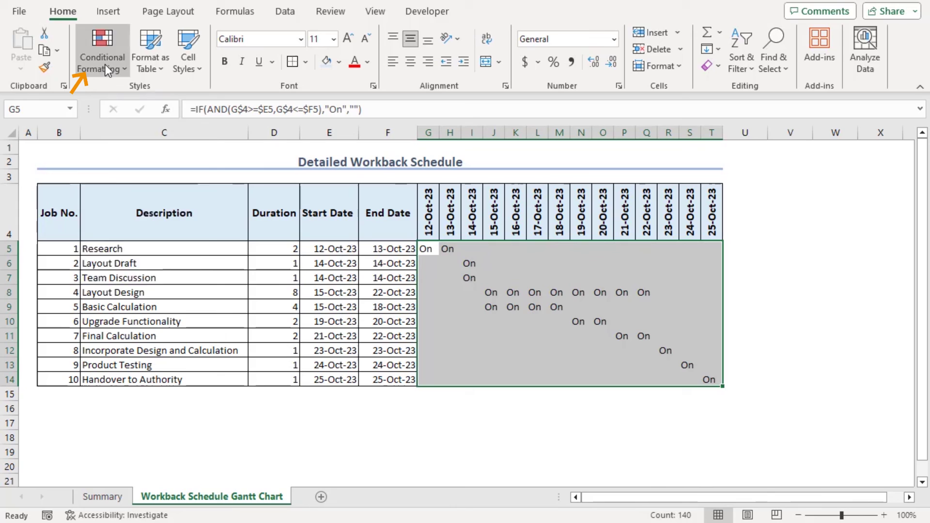
mouse_move(155, 102)
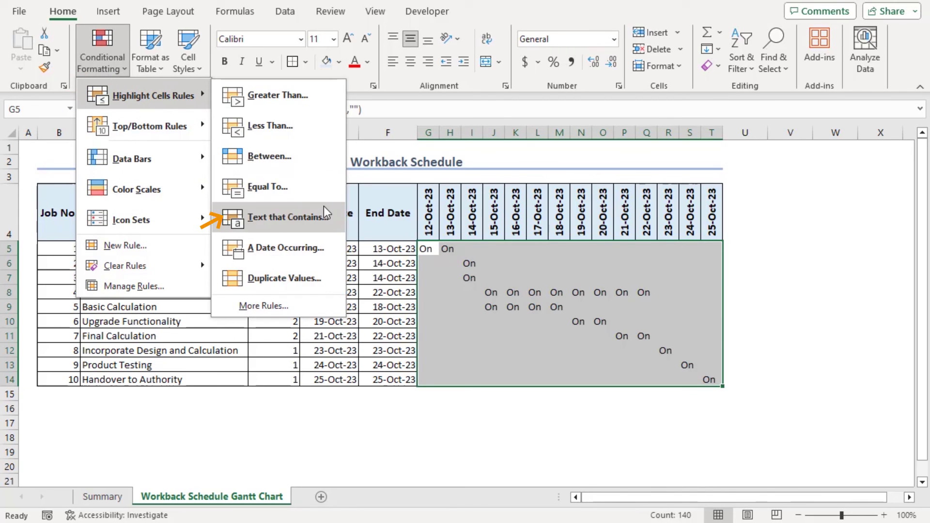
click(327, 219)
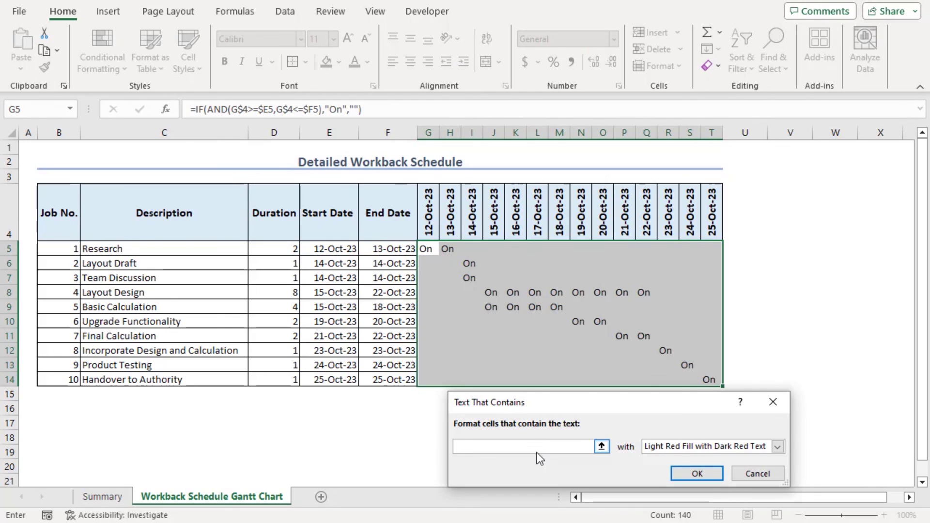
text(On)
click(777, 447)
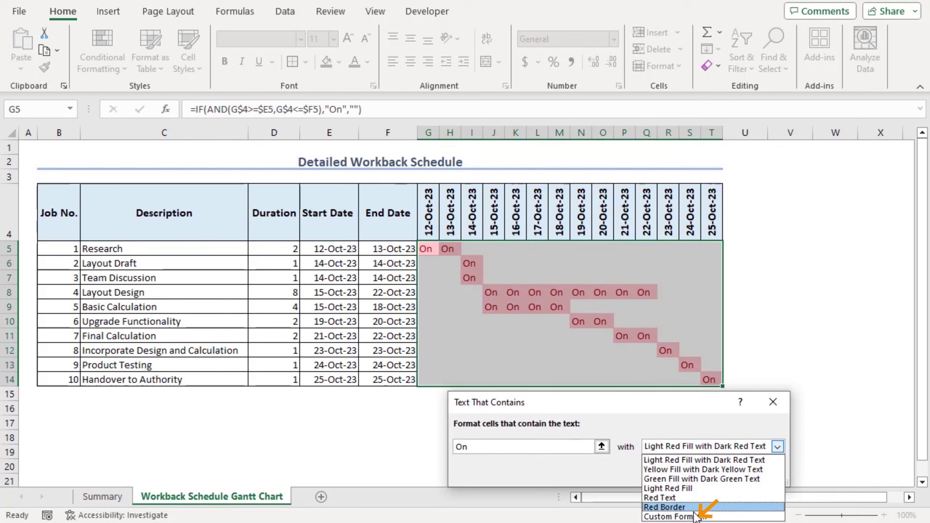
click(674, 516)
- Give the rule a light green fill and light green font, then apply it
drag(674, 171, 792, 128)
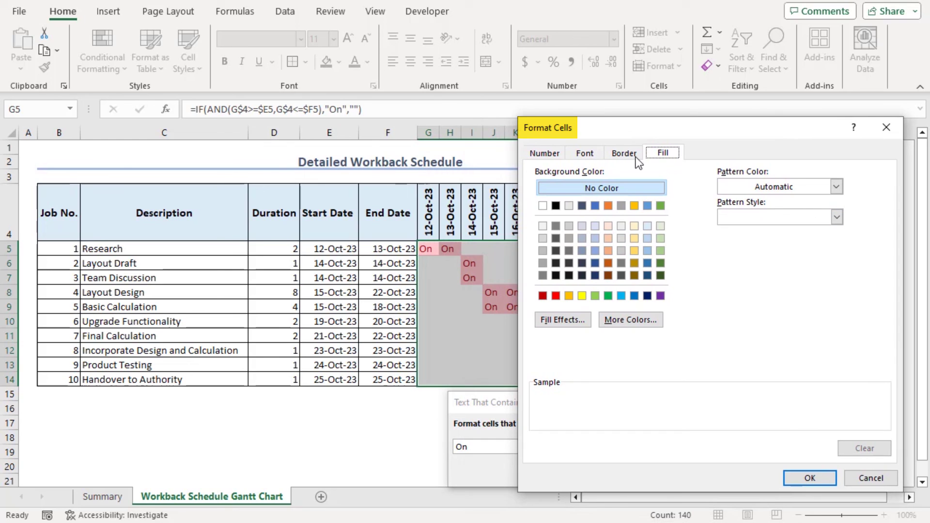
click(660, 227)
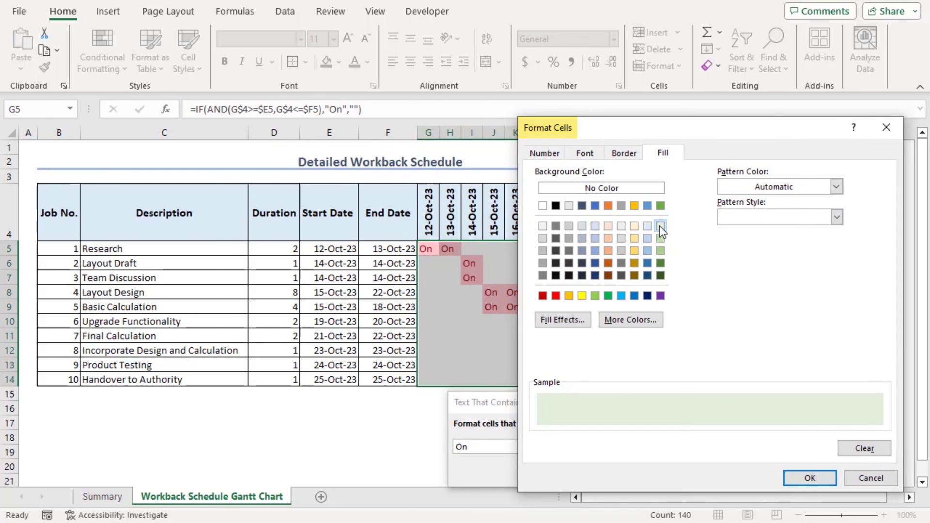
click(586, 153)
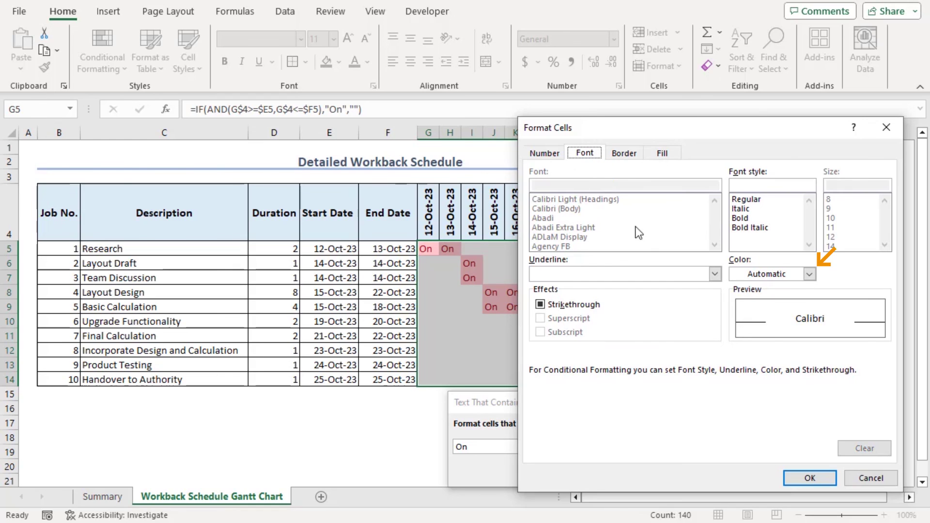
click(809, 274)
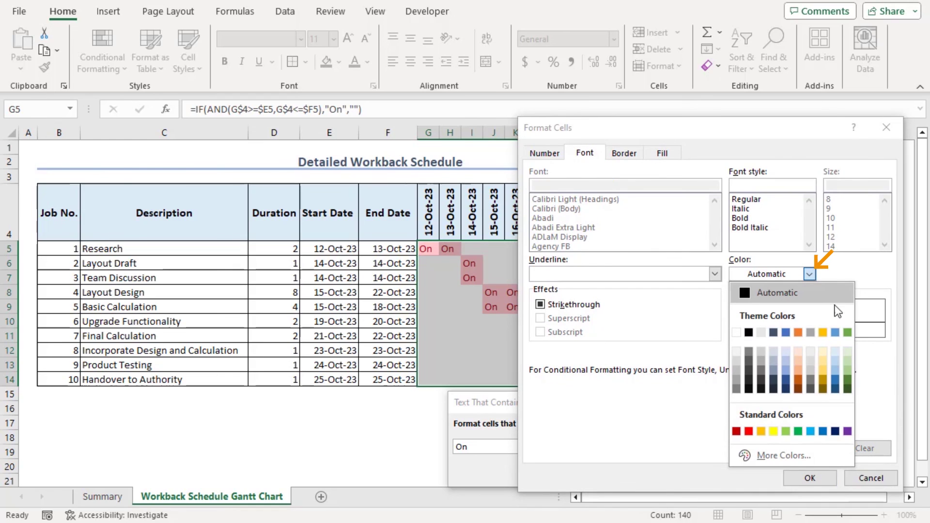
click(848, 351)
click(813, 478)
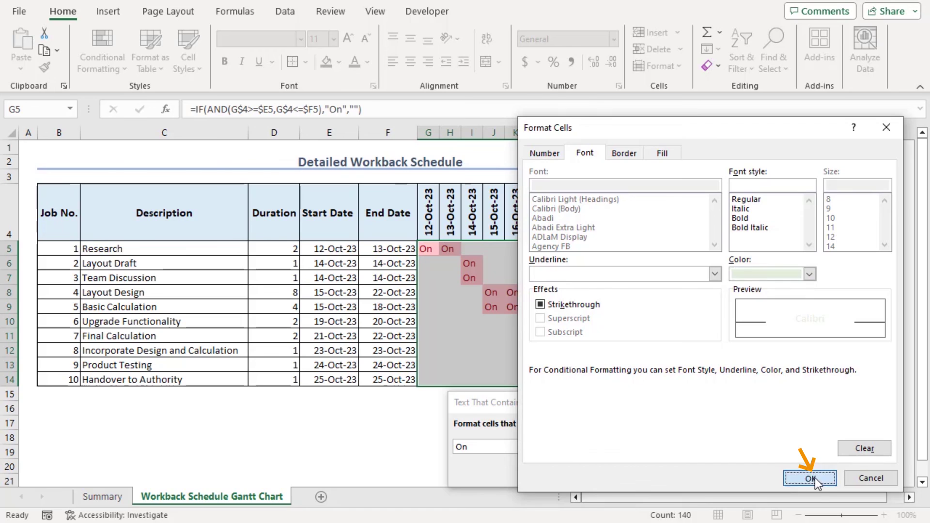
click(711, 474)
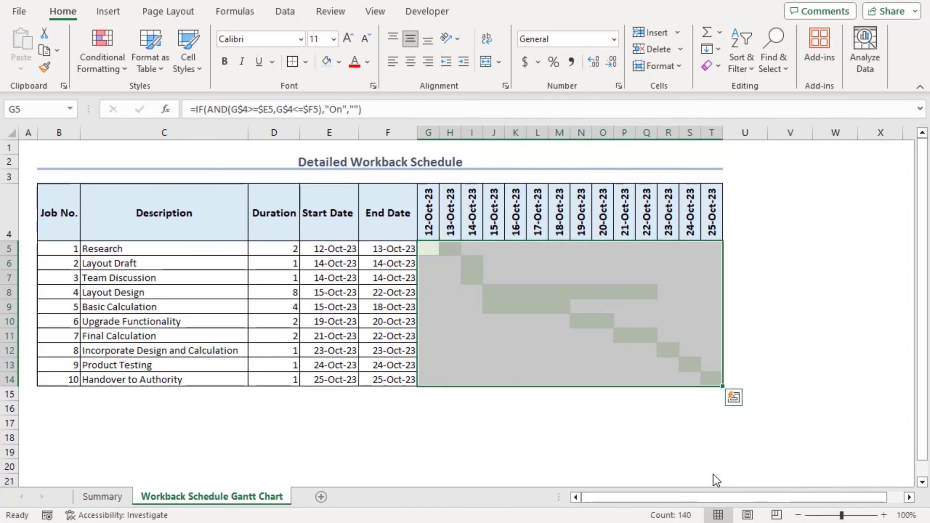
click(468, 329)
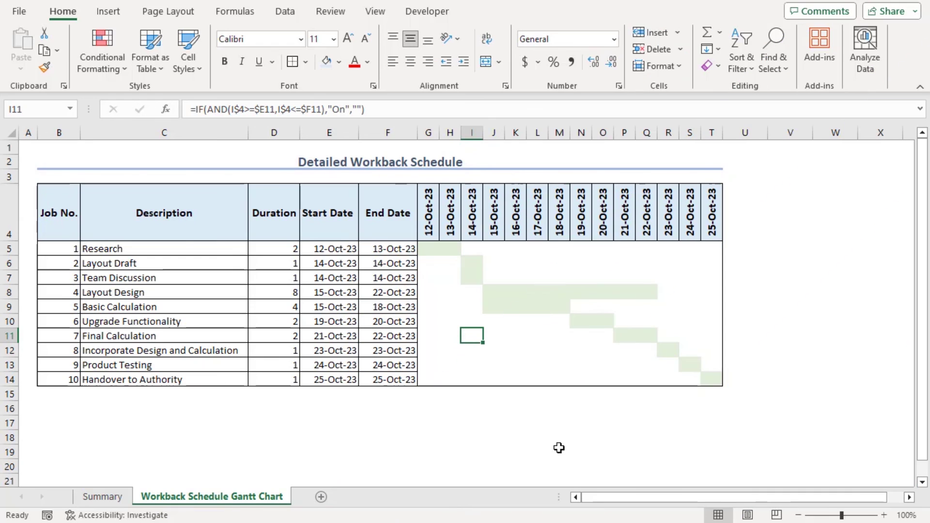
- Change the Research start date in Summary J5 to 20 October 2023, then view the Gantt chart
click(102, 496)
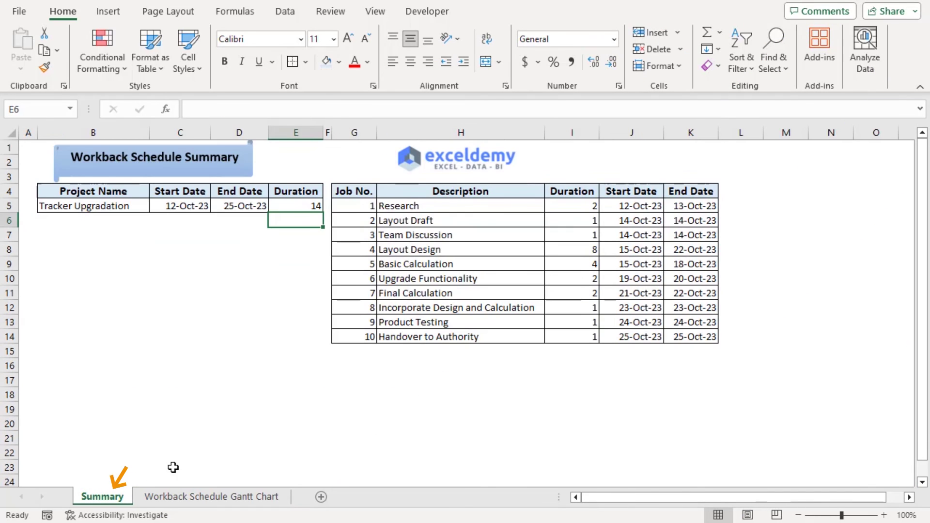
key(Up)
key(Right)
key(Right)
key(Right)
key(Right)
key(Right)
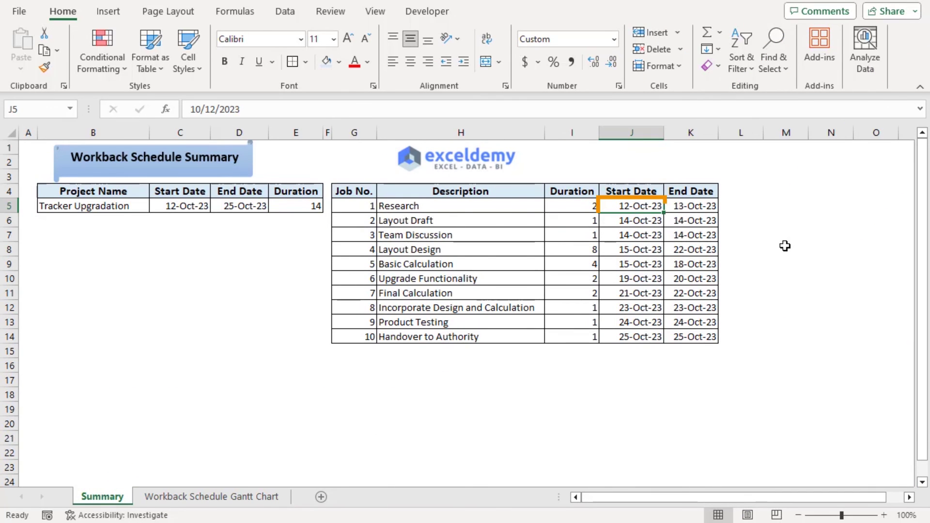
text(20 oc)
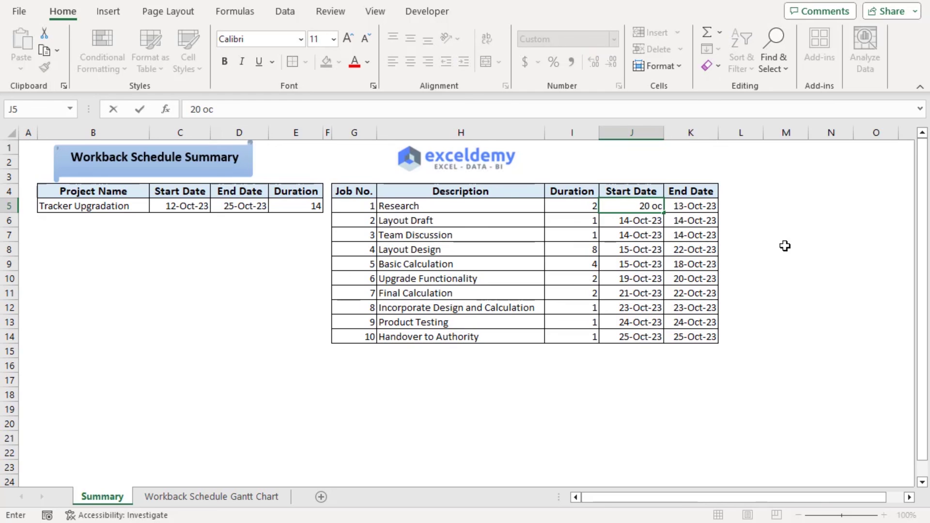
text(tober 2023)
key(Return)
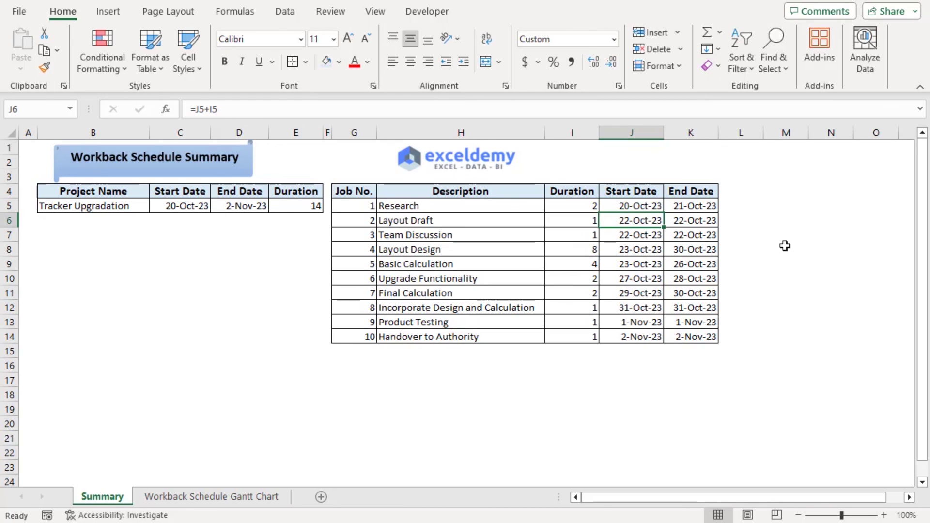
click(235, 497)
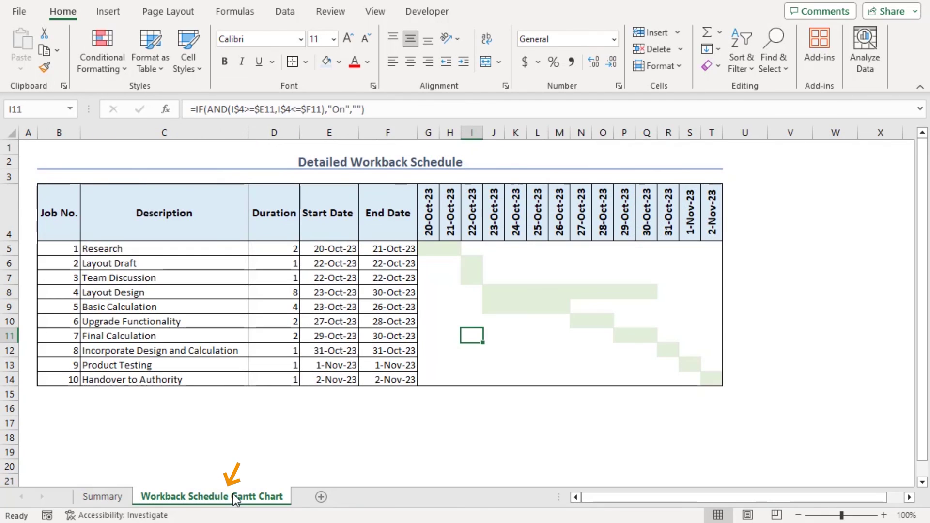